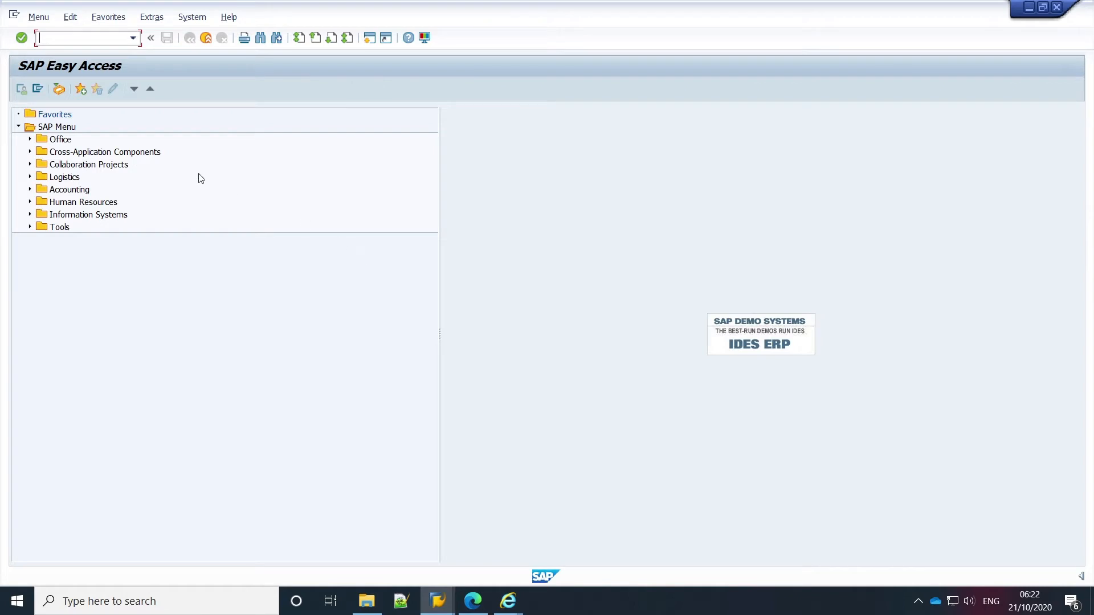
Open the MMF1 Finished Product creation transaction from the Logistics production master data for materials
left_click(50, 178)
double_click(50, 179)
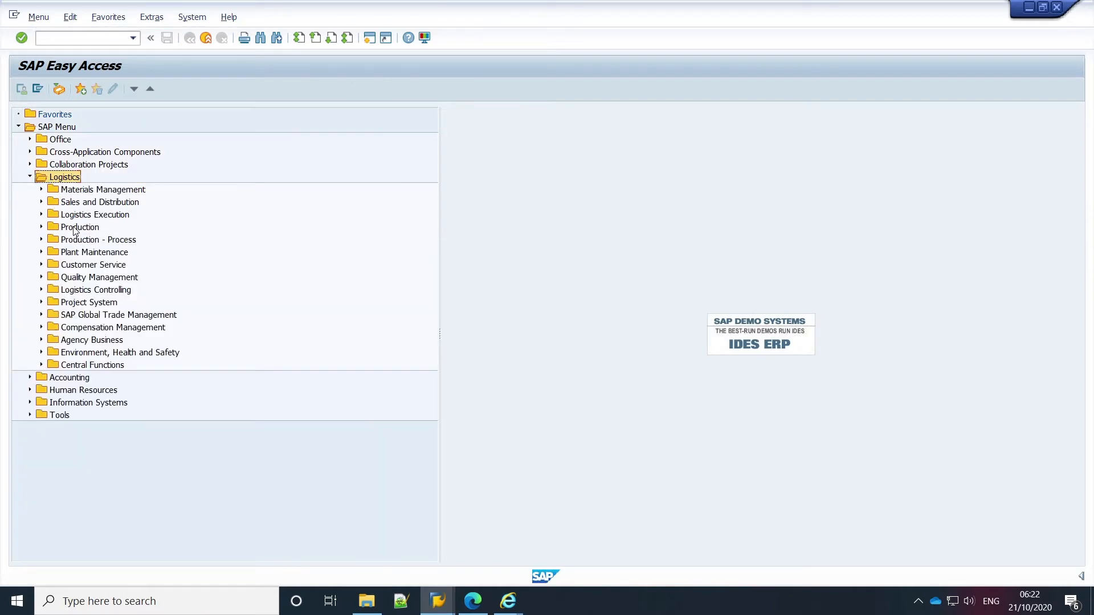
double_click(74, 228)
double_click(92, 241)
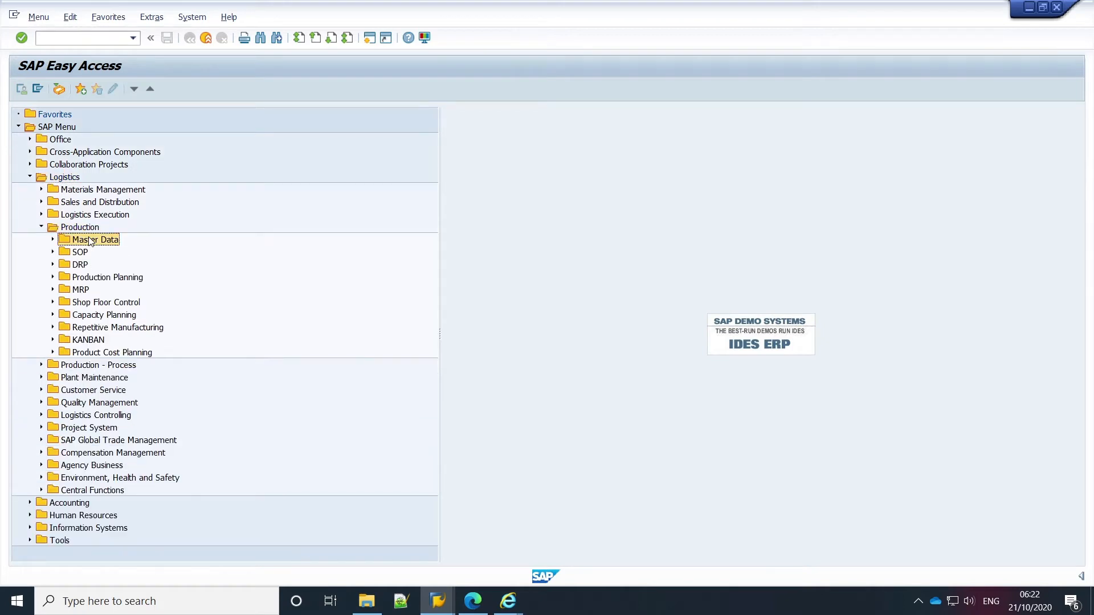
left_click(107, 267)
double_click(106, 267)
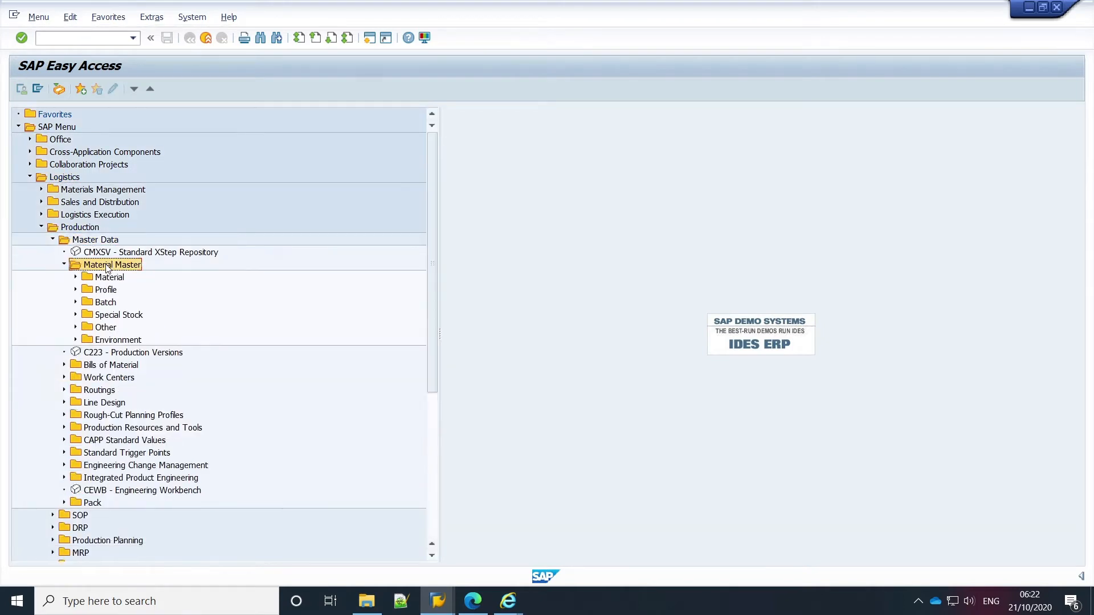
double_click(107, 278)
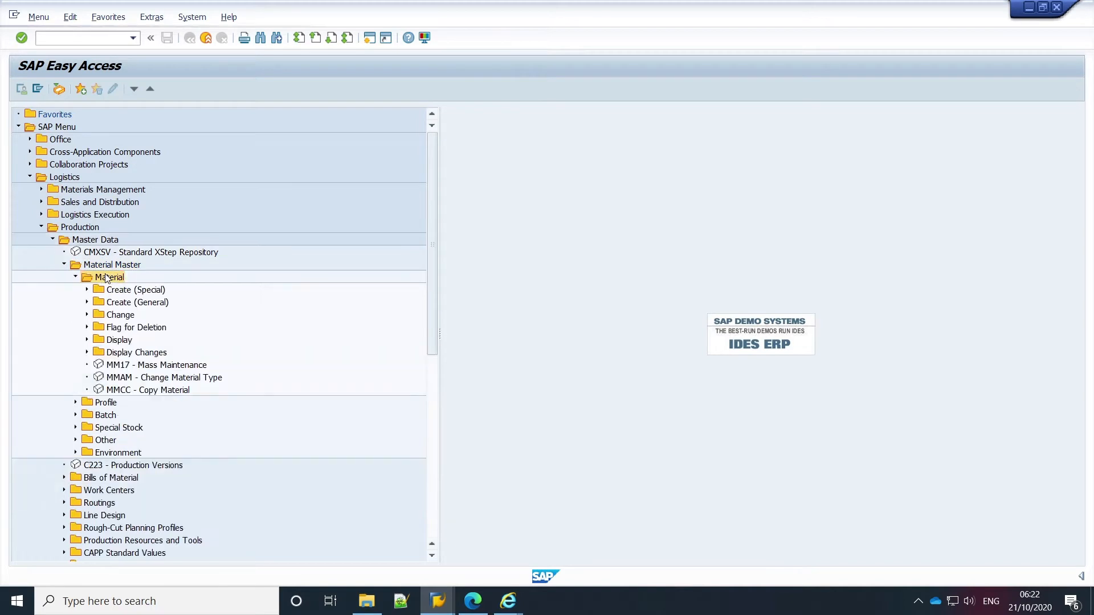
left_click(118, 291)
double_click(118, 291)
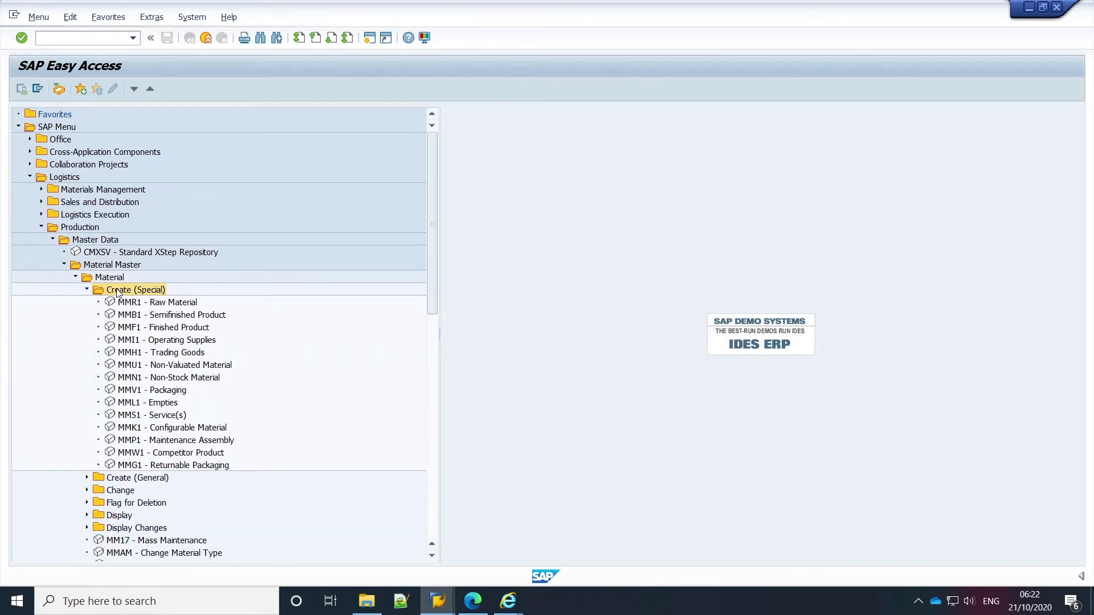
double_click(134, 329)
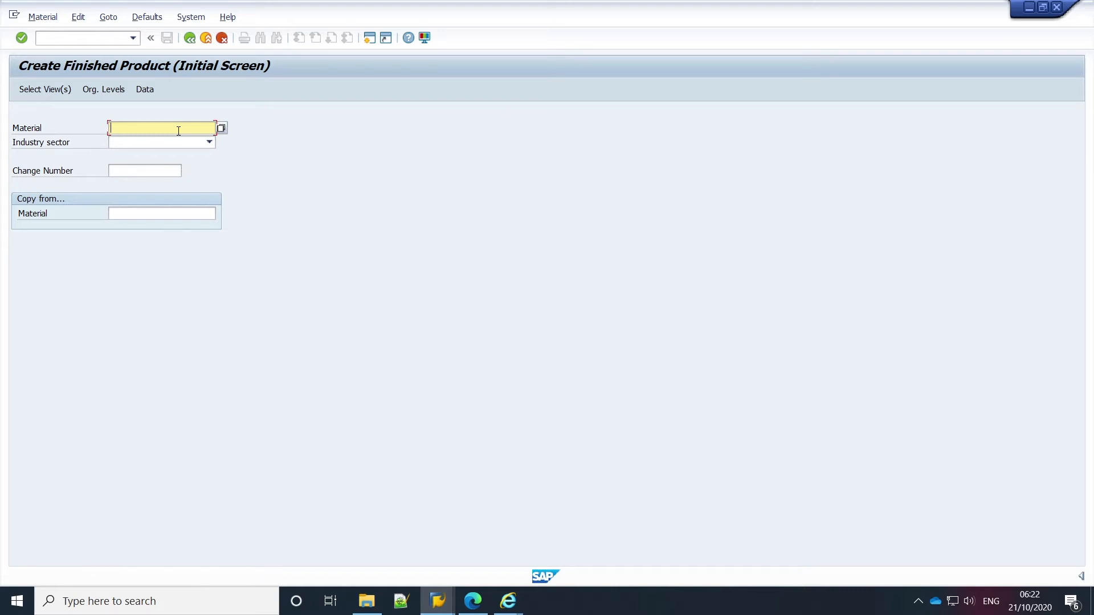
Start the new finished product CRYSTAL-BLUE-00 with the industry sector Retail
type("CRYS")
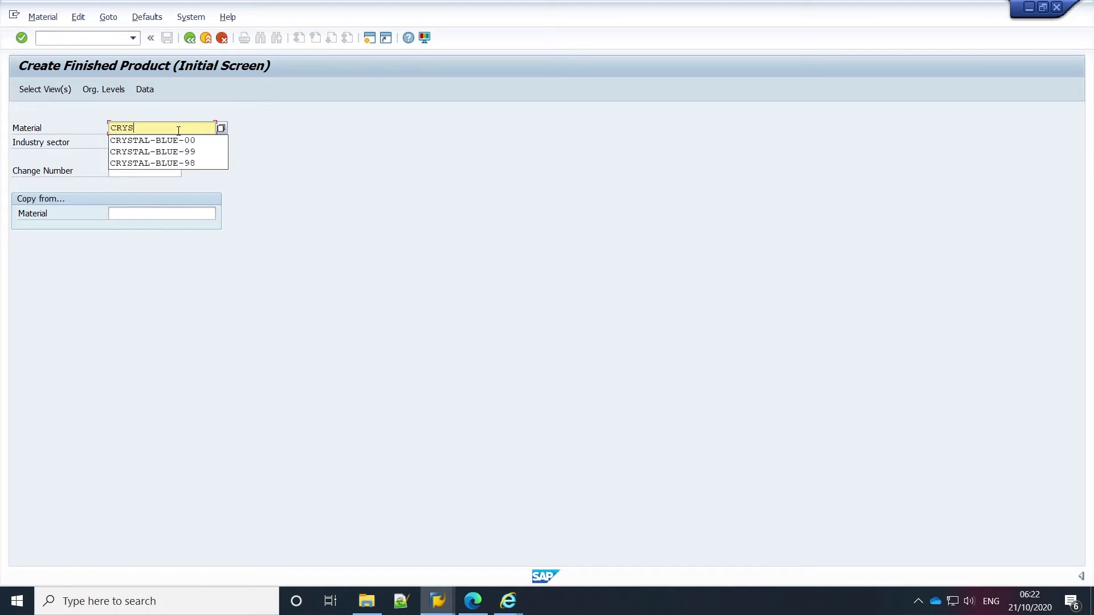
type("TAL-BLUE-00")
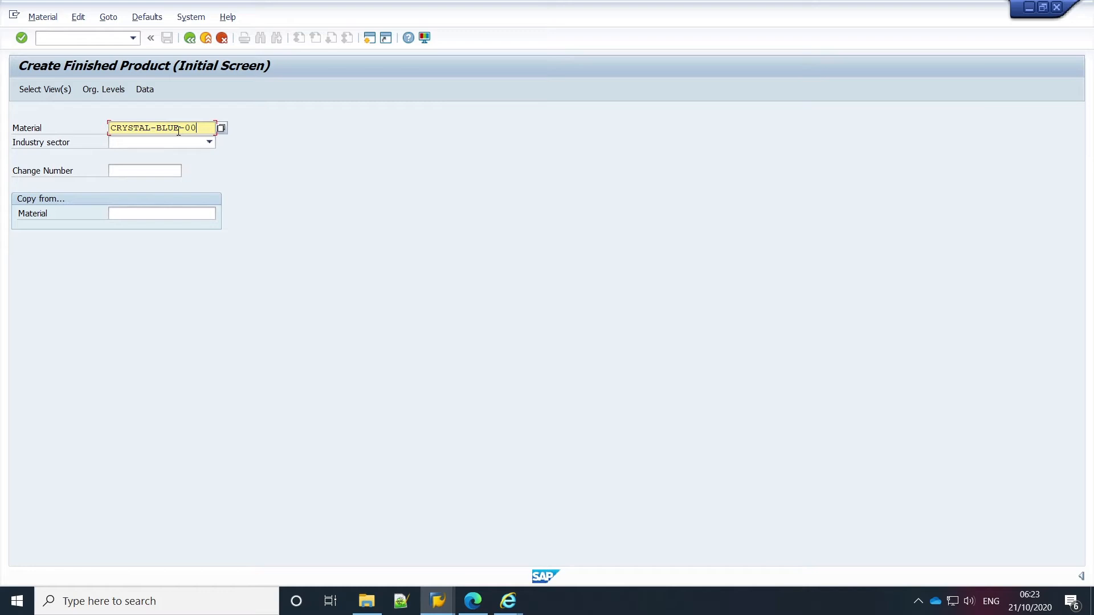
left_click(140, 144)
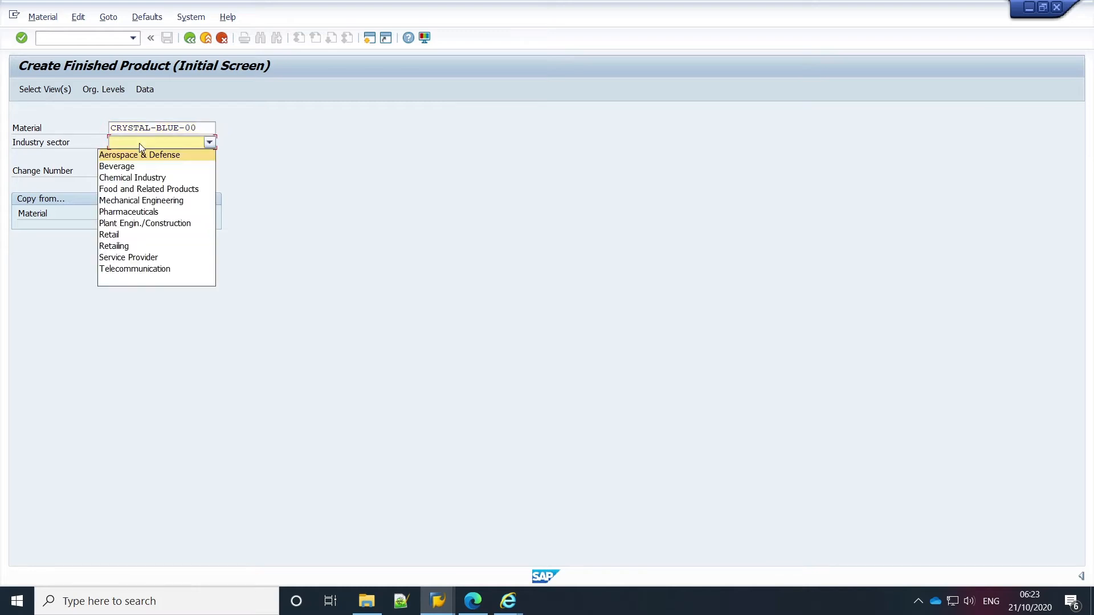
left_click(109, 235)
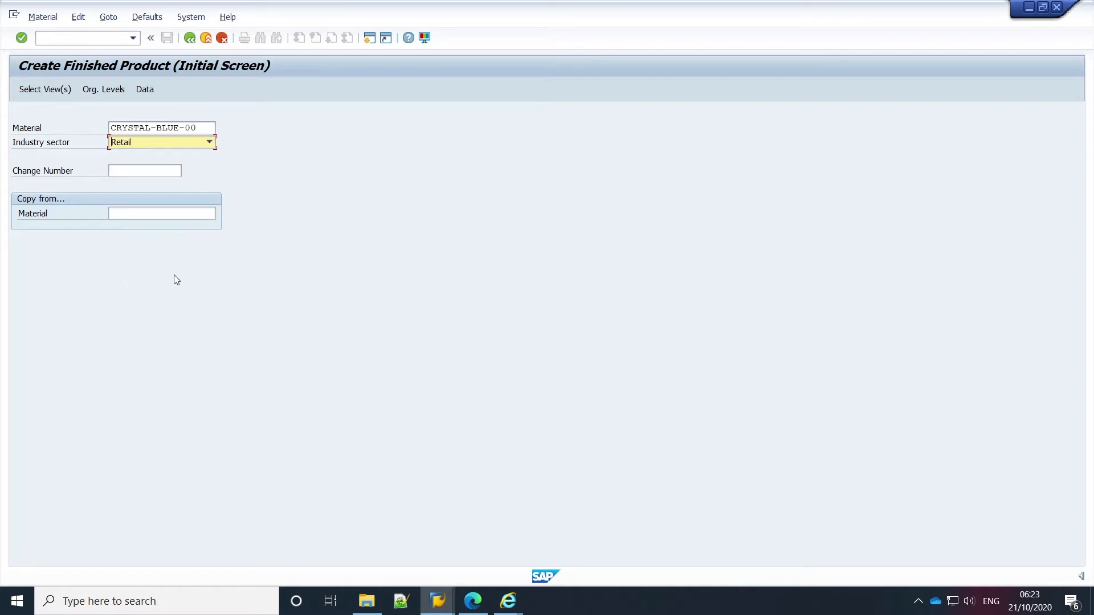
key("Return")
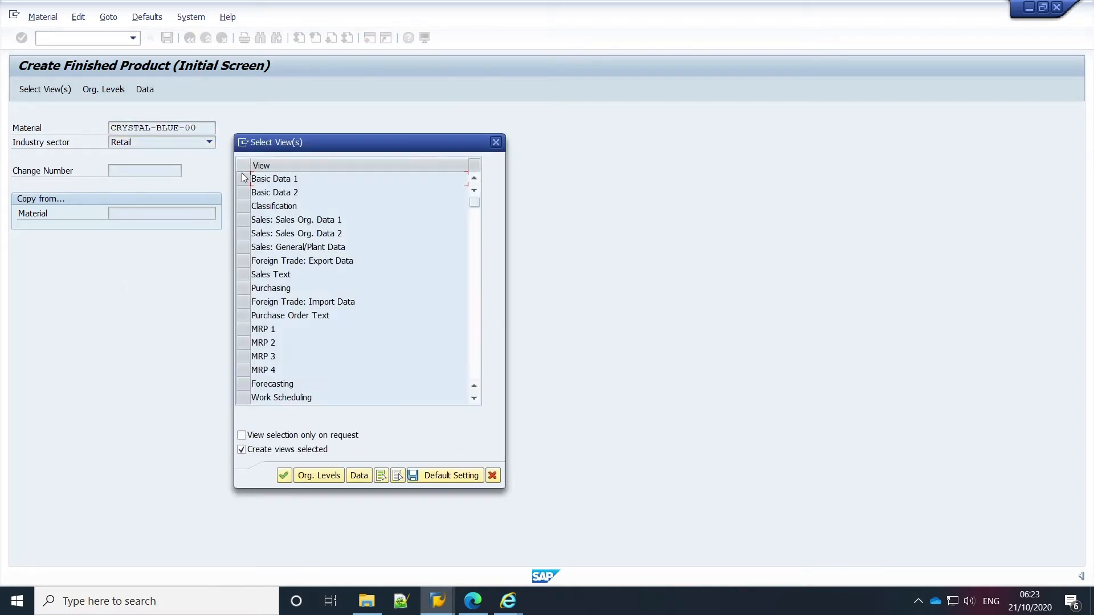
Select the Basic Data 1, MRP 1, MRP 2 and Forecasting views and set the plant to 1200
left_click(242, 179)
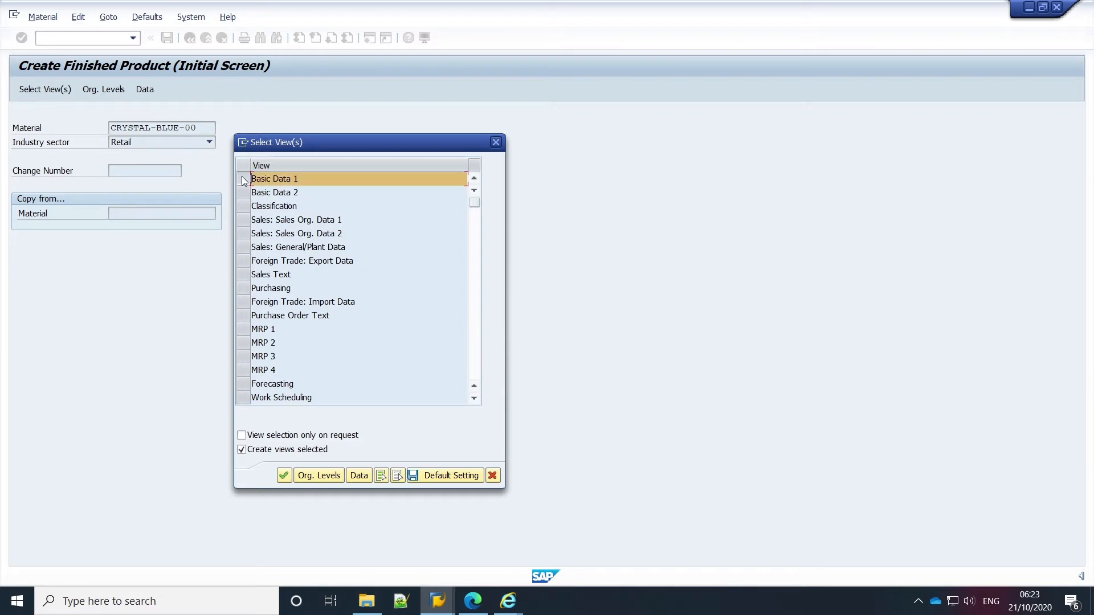
left_click(244, 328)
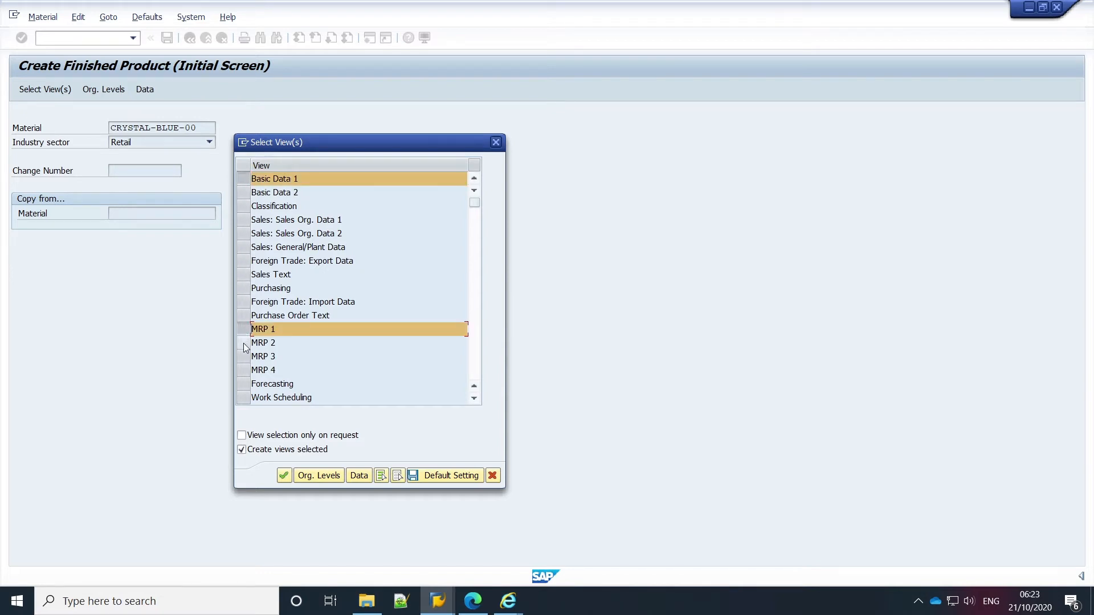
left_click(243, 343)
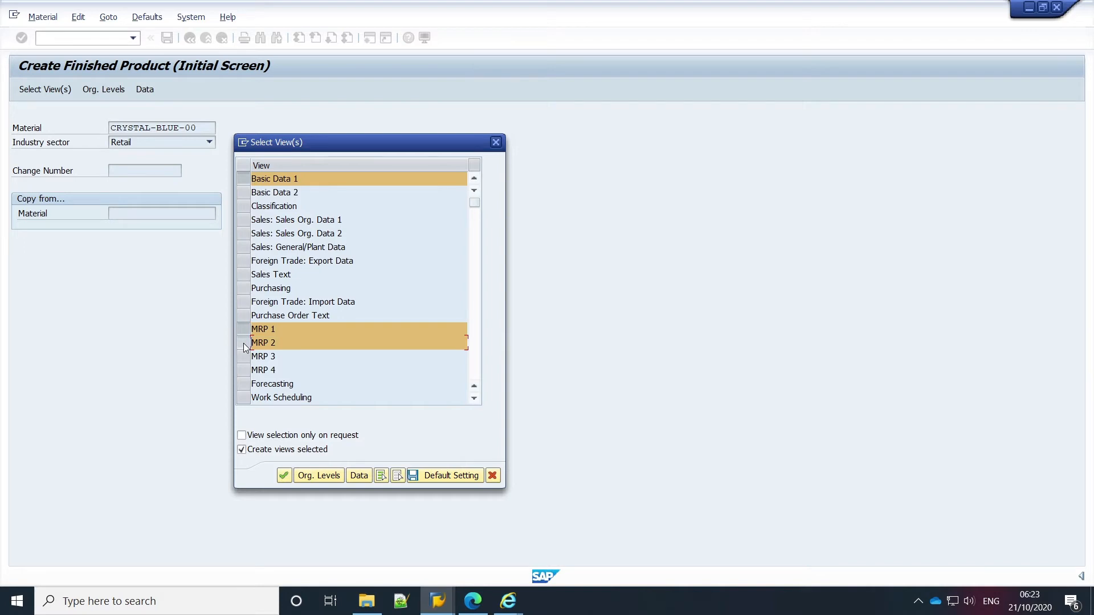
left_click(244, 385)
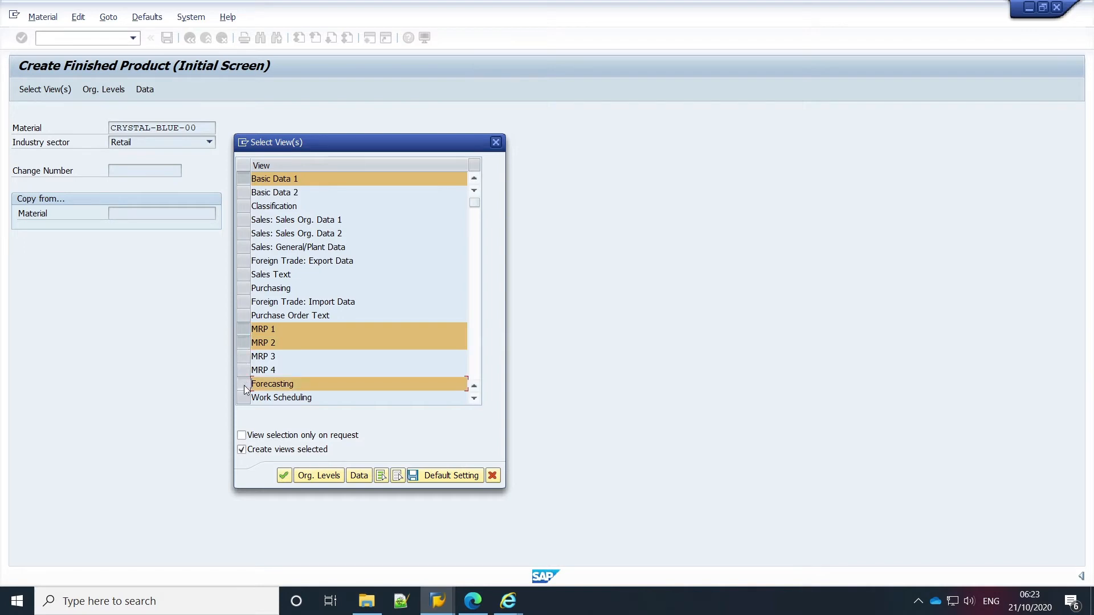
left_click(283, 477)
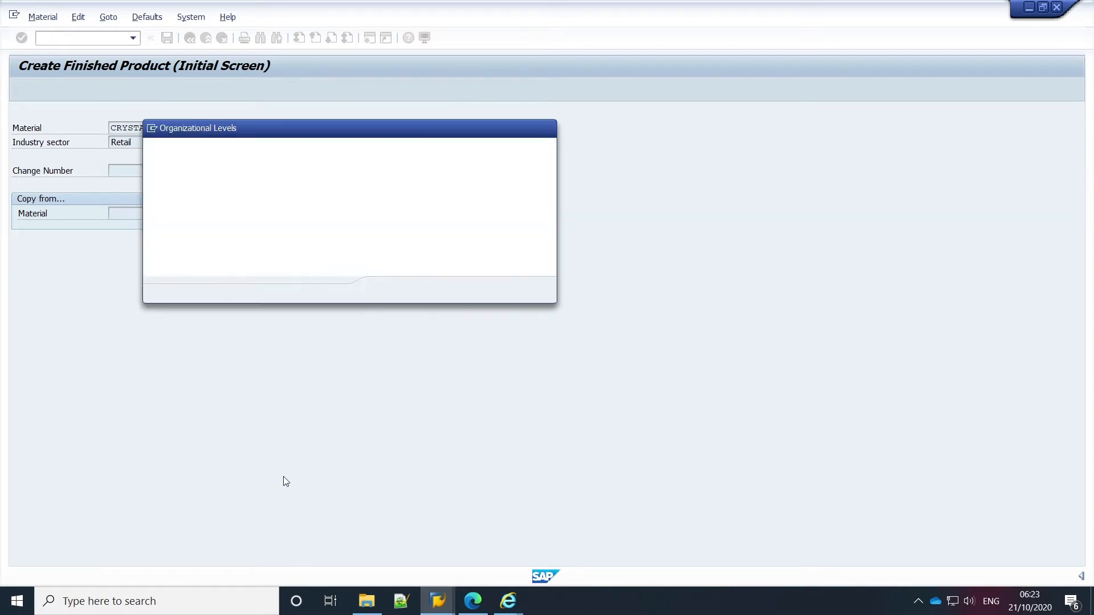
type("1200")
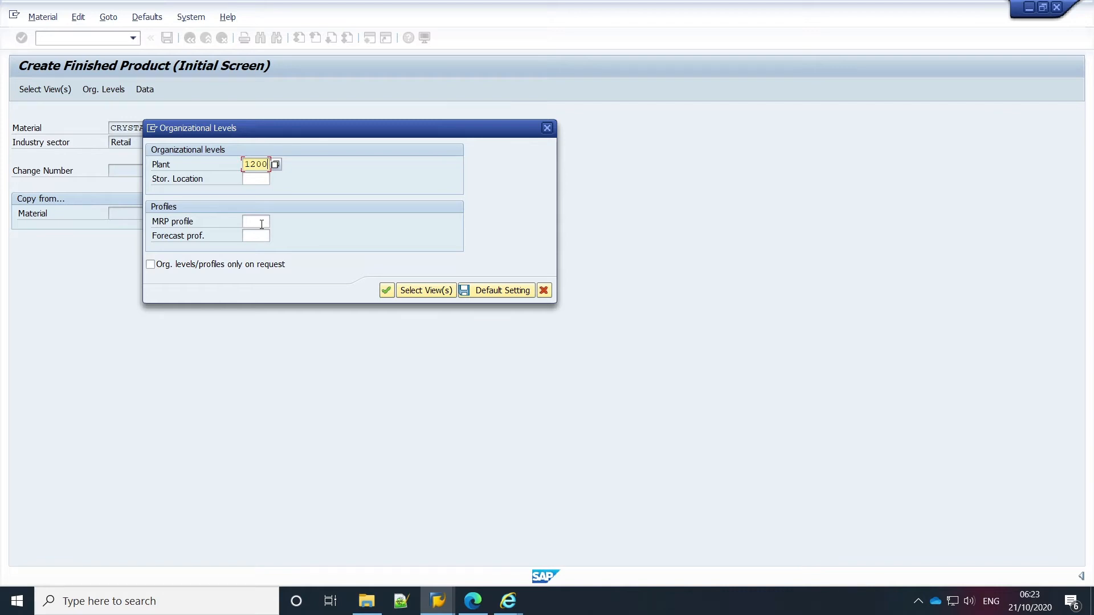
key("Return")
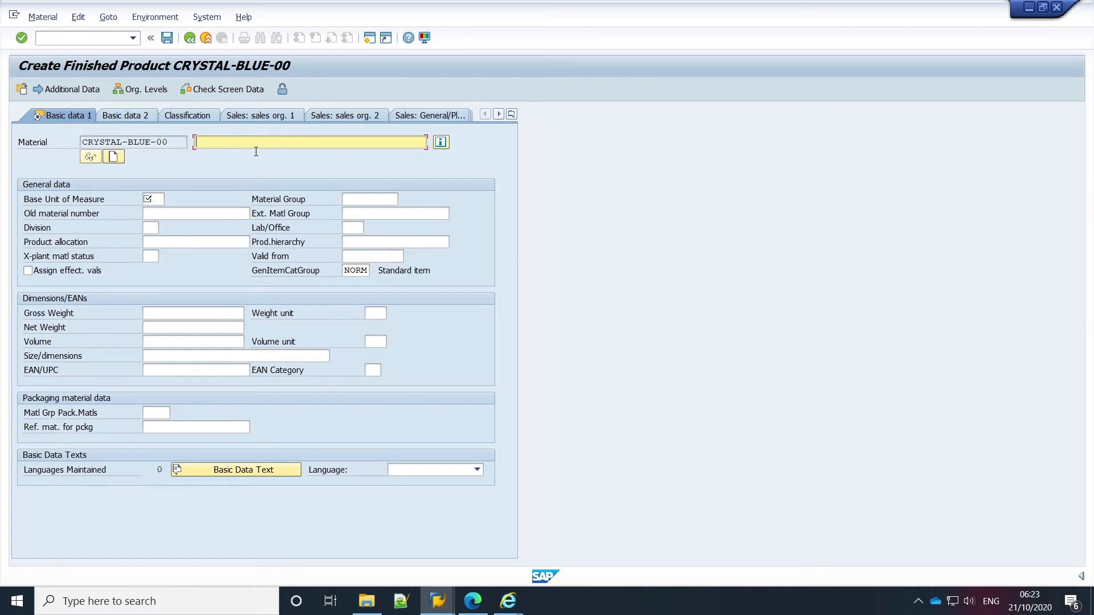
Enter the material description "Crystal blue pen 00" and set the base unit of measure to PC
type("Crystal blue pen 00")
left_click(156, 200)
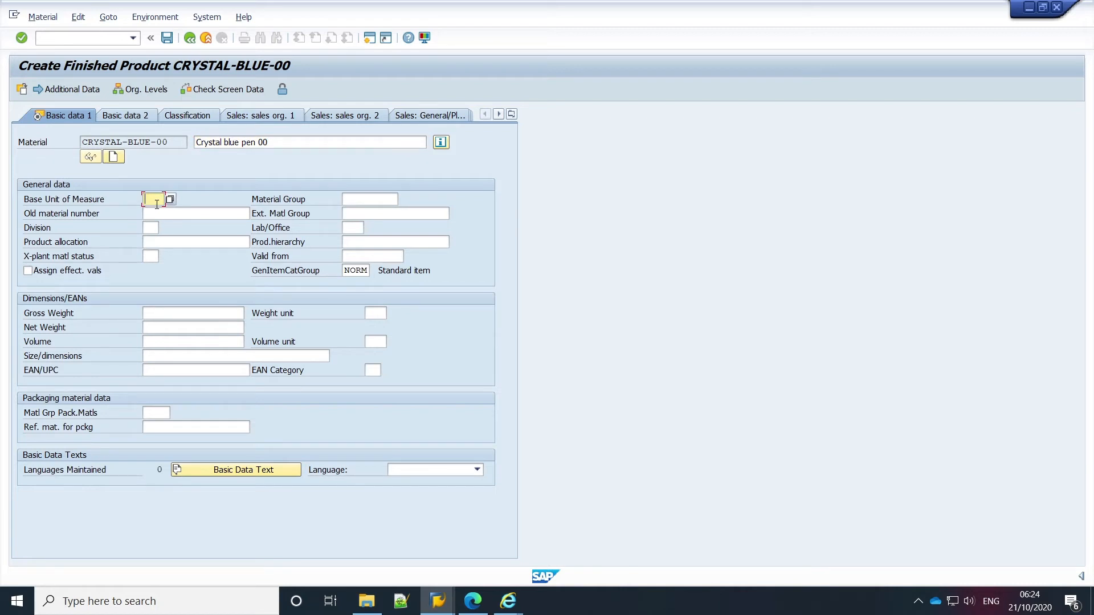
type("PC")
Set the material's MRP type to PD in the MRP 1 view
left_click(500, 115)
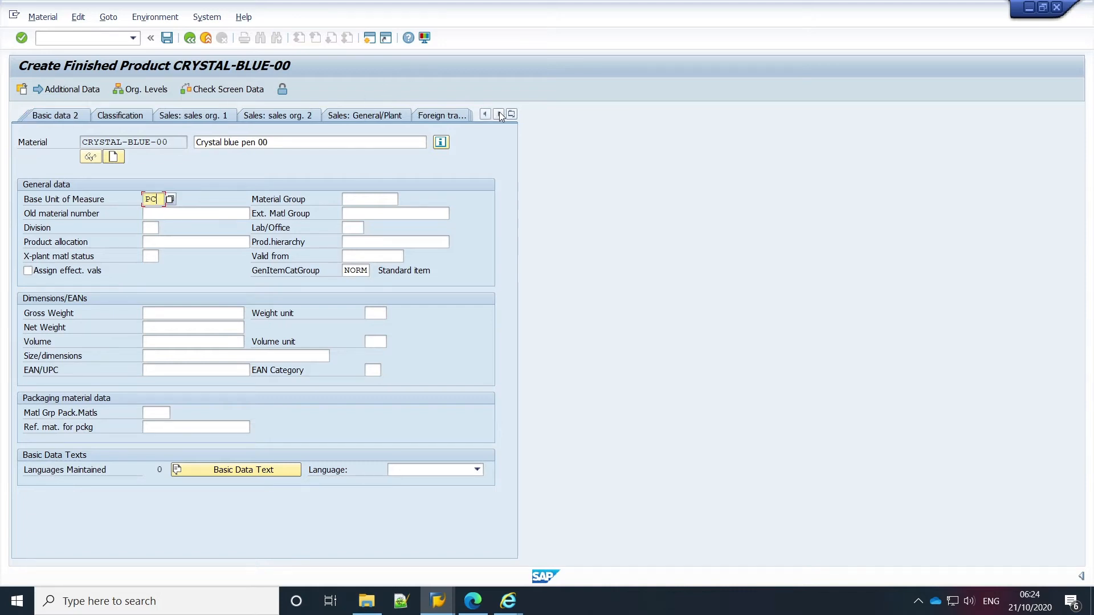
left_click(499, 115)
left_click(500, 115)
left_click(500, 115)
left_click(499, 115)
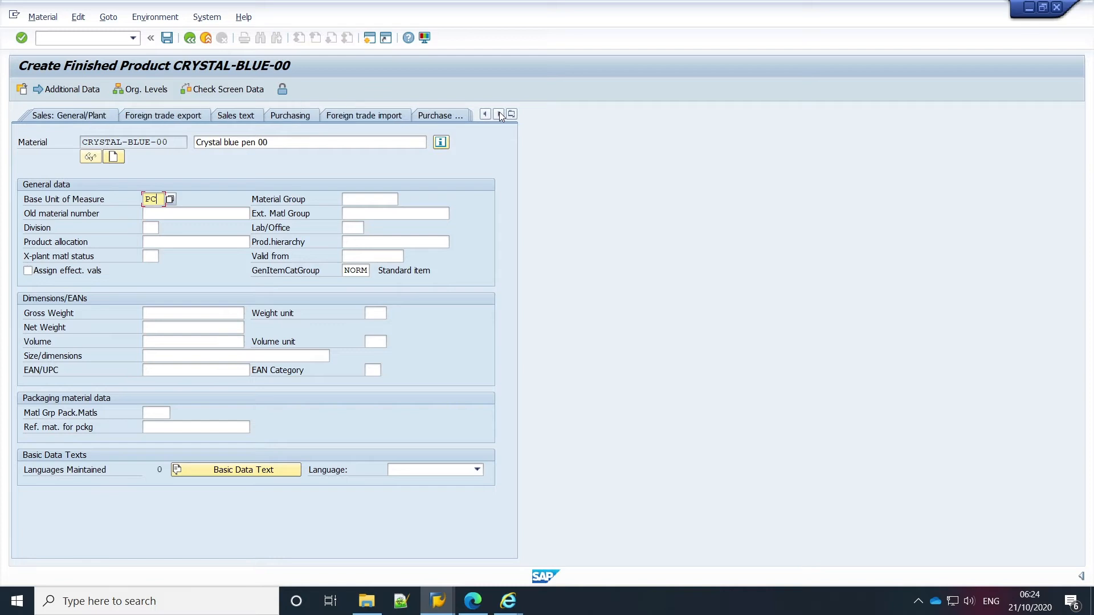
left_click(500, 115)
left_click(499, 115)
left_click(499, 114)
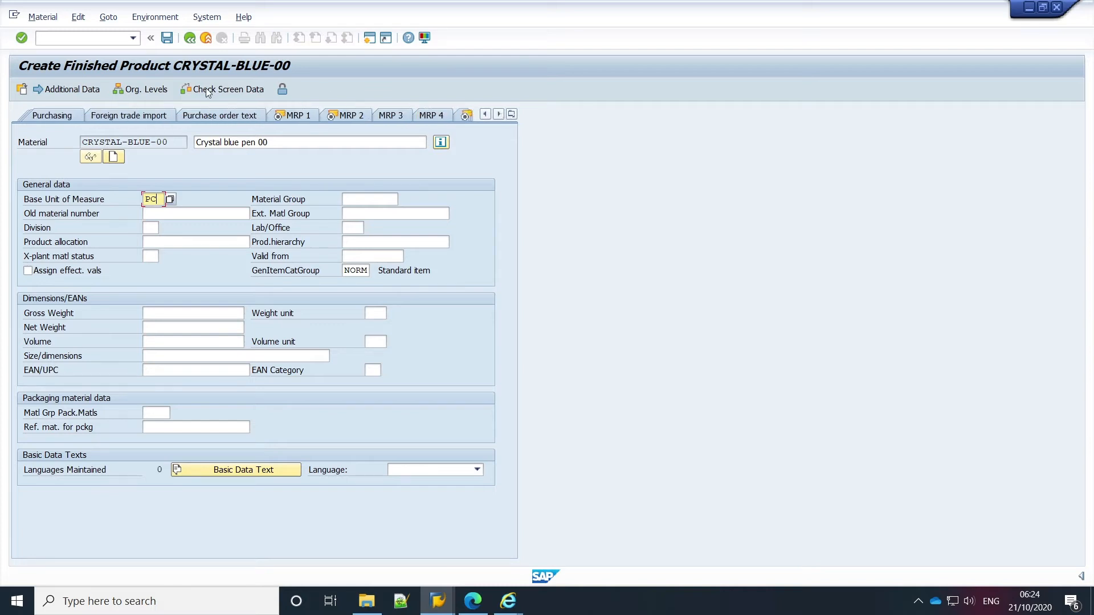
left_click(288, 117)
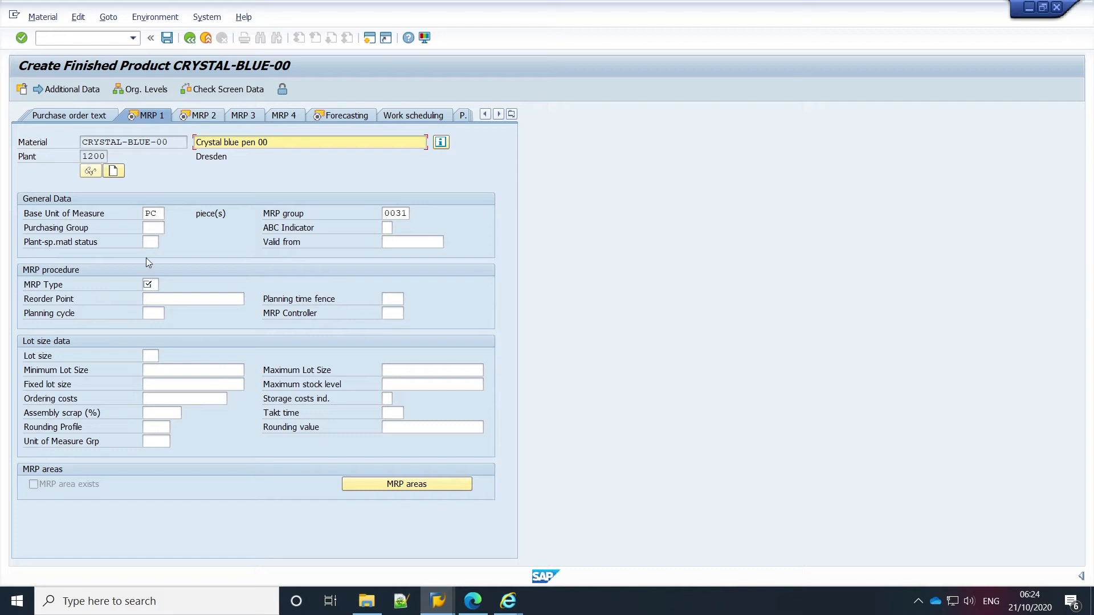
left_click(157, 288)
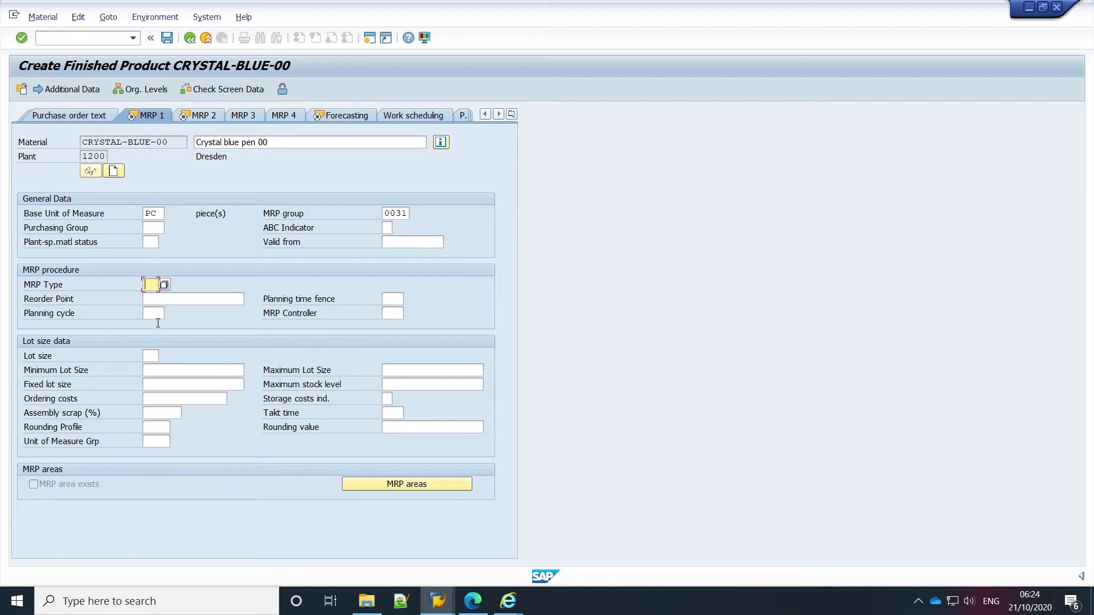
type("PD")
Set the lot size to EX and the MRP controller to 101
left_click(153, 361)
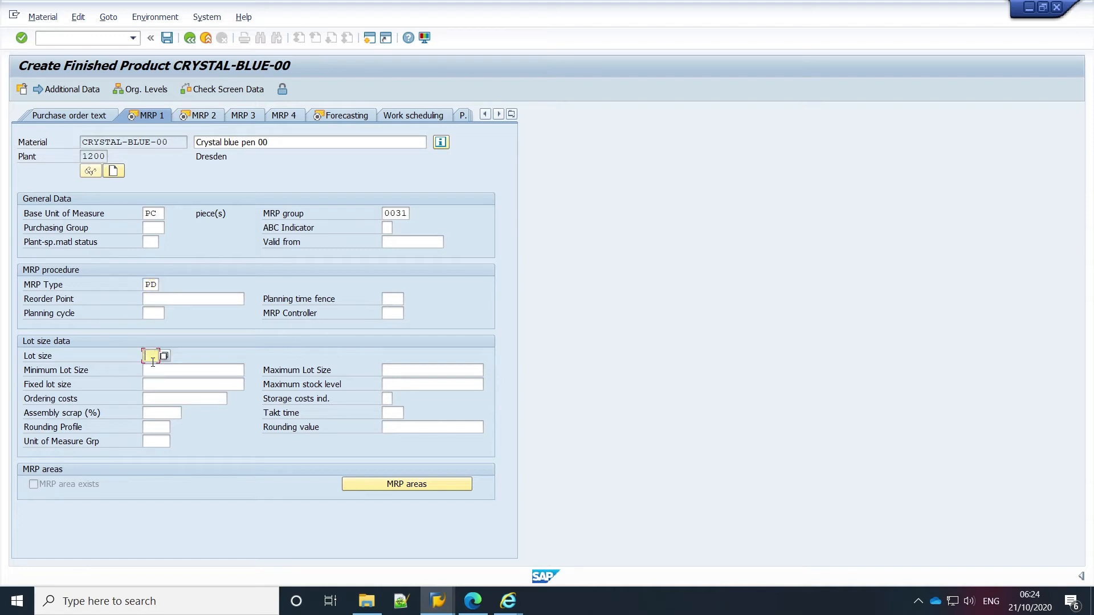
type("EX")
left_click(398, 315)
type("101")
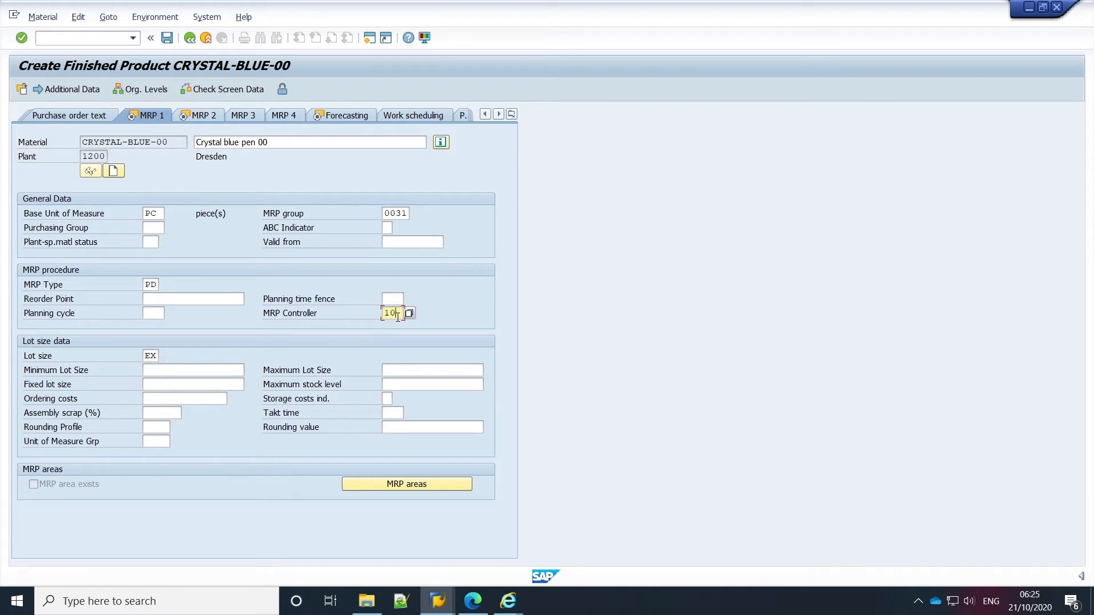
Clear the MRP group and enter it as 0031
left_click(412, 219)
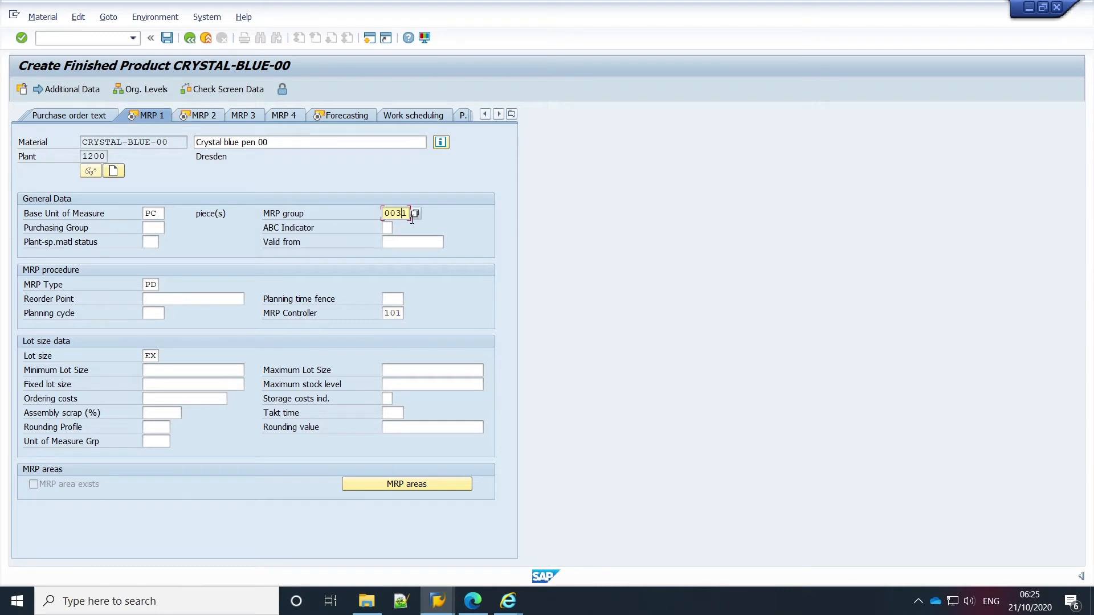
key("BackSpace")
key("BackSpace")
key("BackSpace")
key("BackSpace")
type("0031")
In the MRP 2 view, set procurement type E, in-house production of 1 day and SchedMargin key 000
left_click(189, 115)
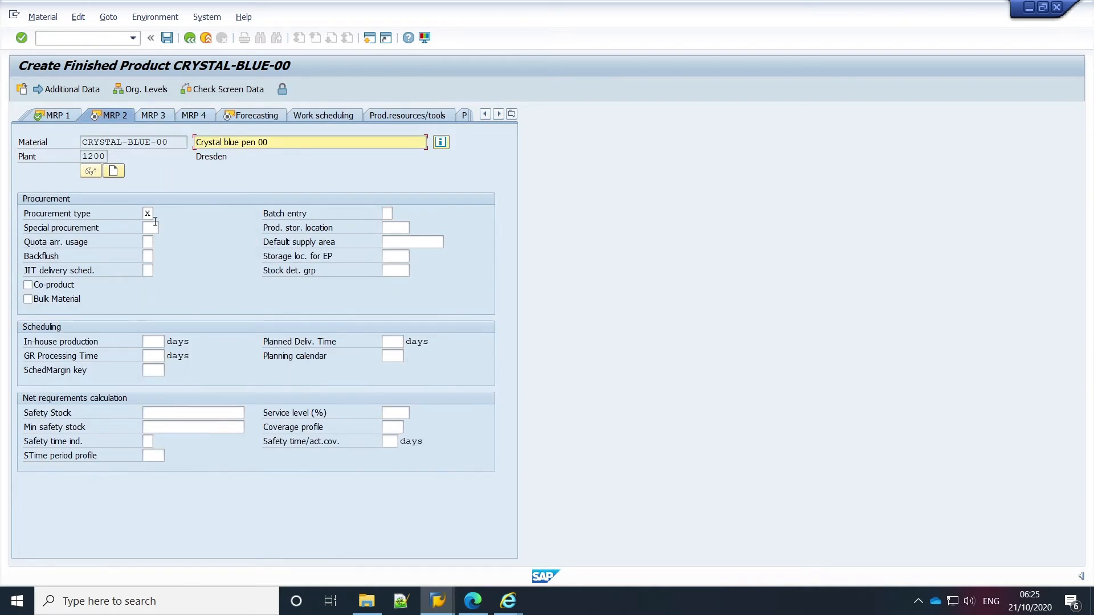
key("Tab")
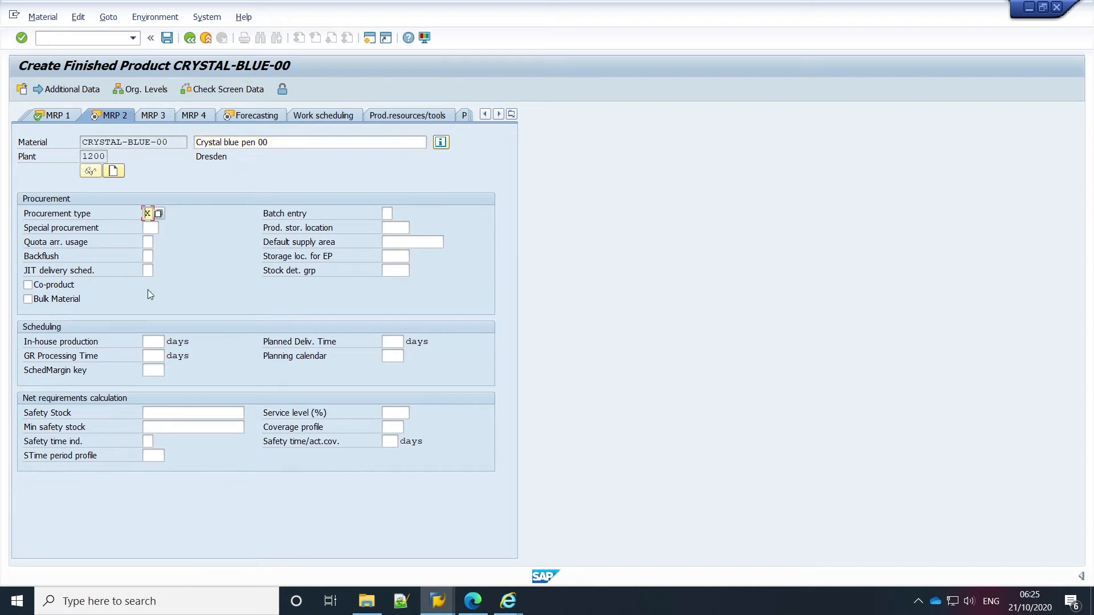
key("BackSpace")
type("E")
left_click(163, 345)
type("1")
left_click(158, 374)
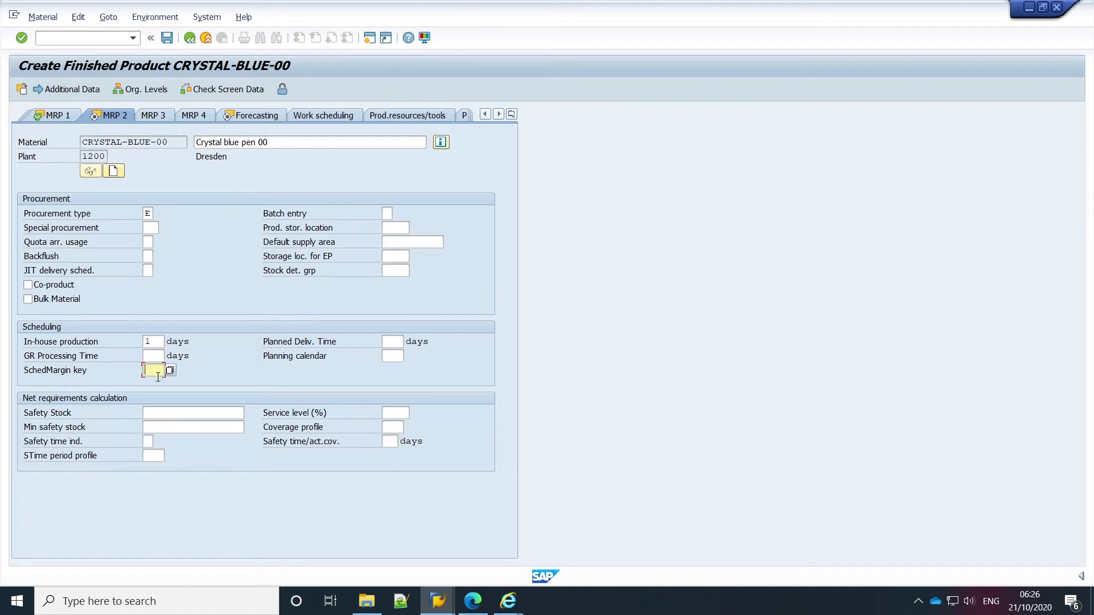
type("000")
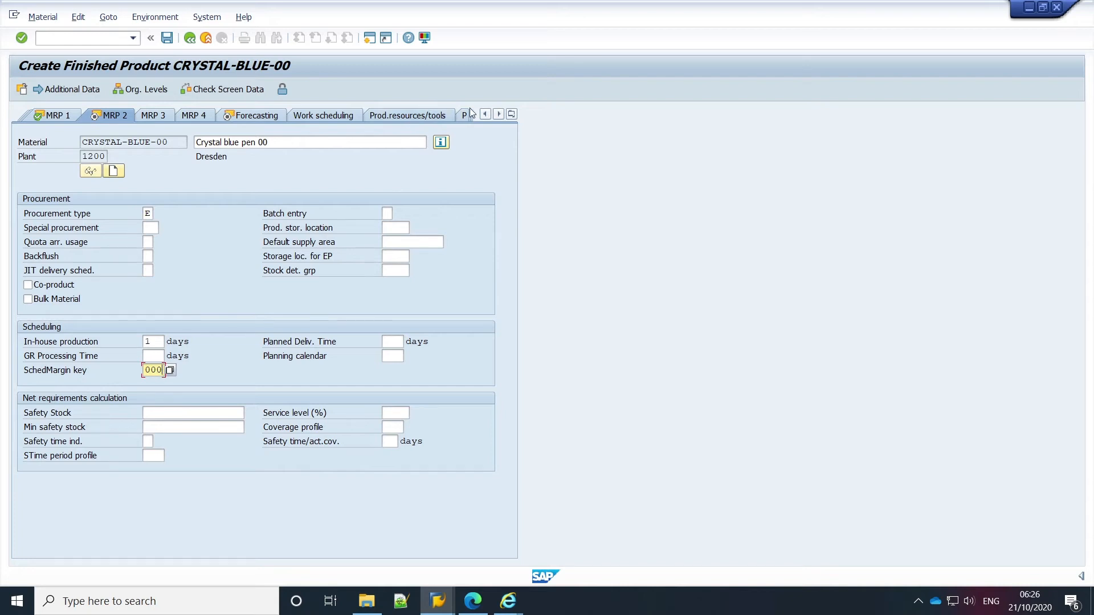
In the Forecasting view, set the forecast model to J and the historical periods to 5
left_click(256, 117)
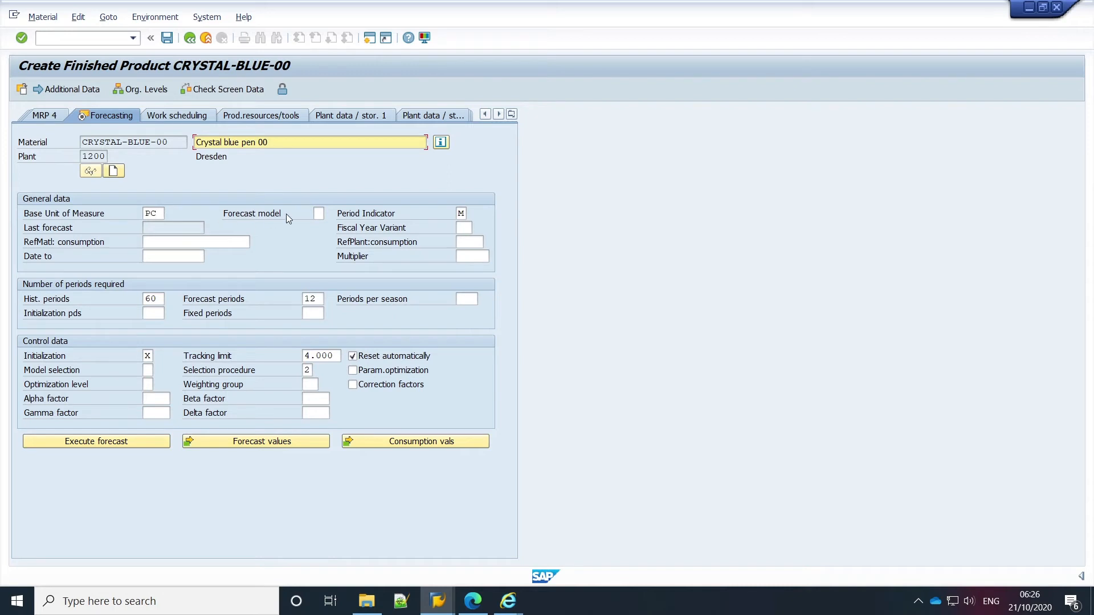
left_click(321, 214)
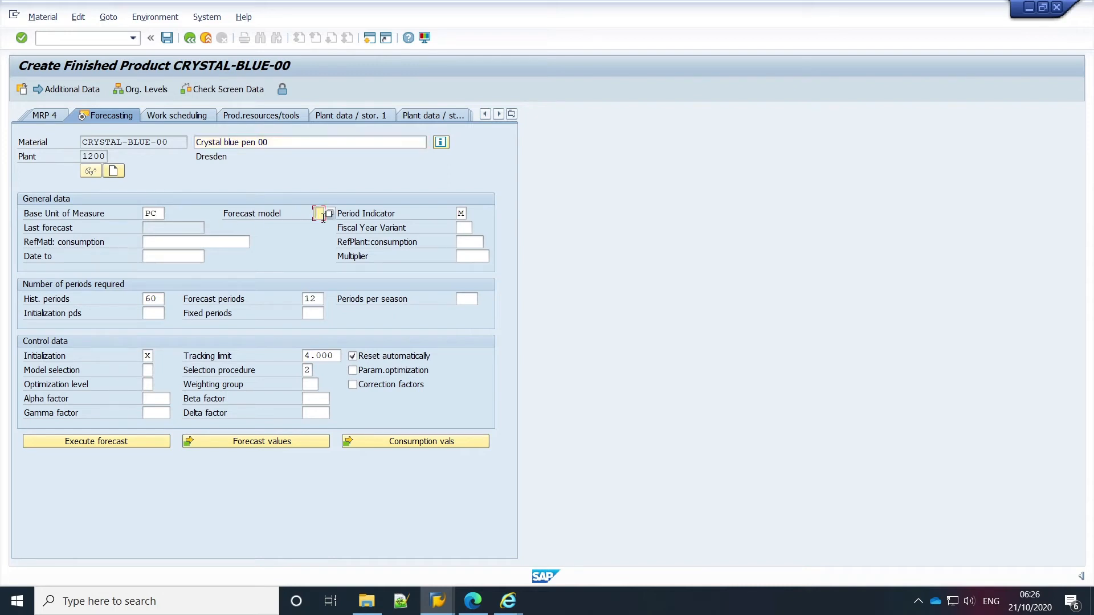
type("J")
left_click(165, 304)
key("BackSpace")
key("BackSpace")
type("5")
Open the consumption values, switch to total consumption, and enter 63043 for 04.2020 and 63702 for 05.2020
left_click(380, 445)
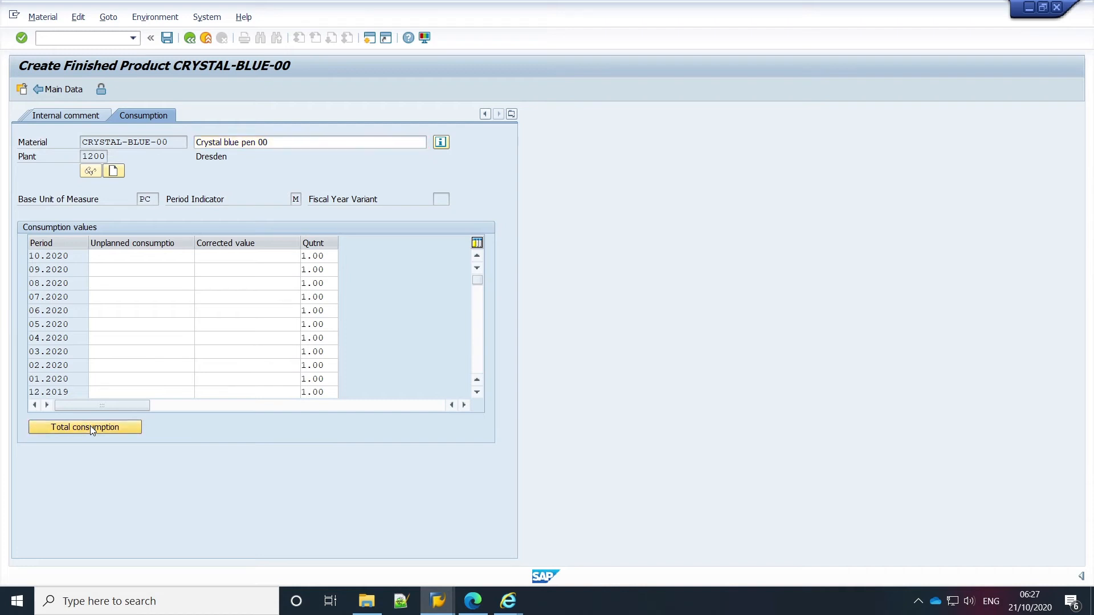
left_click(90, 426)
left_click(114, 261)
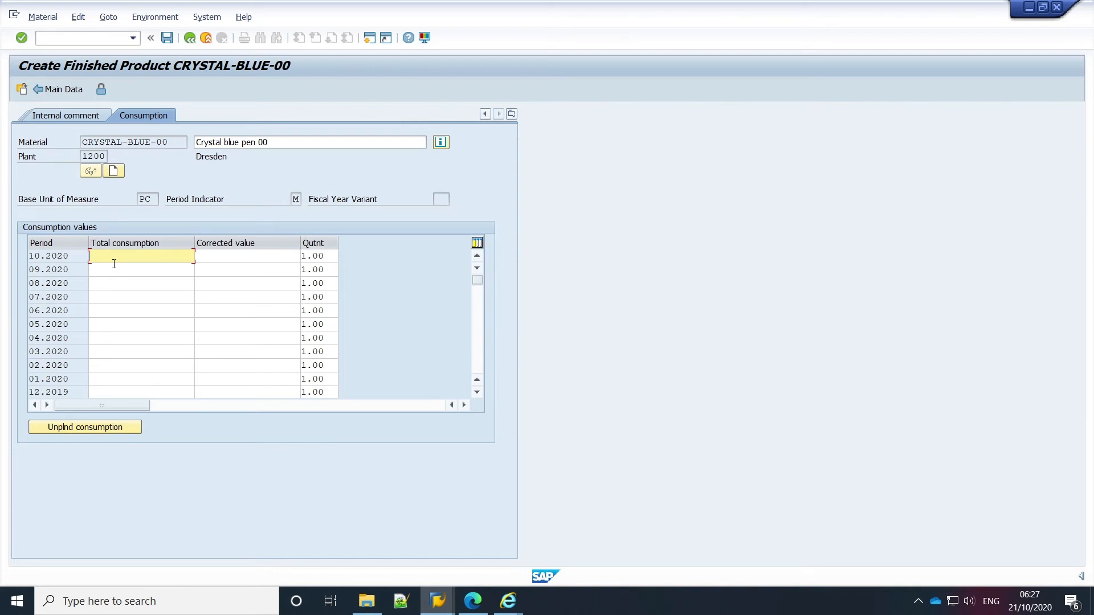
left_click(101, 345)
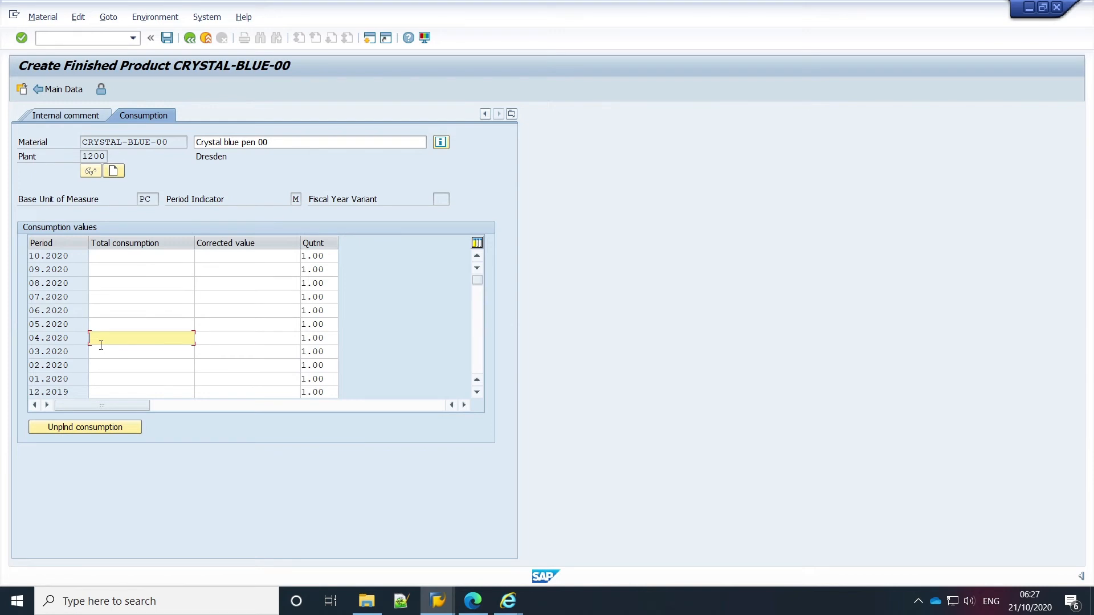
type("63043")
key("Up")
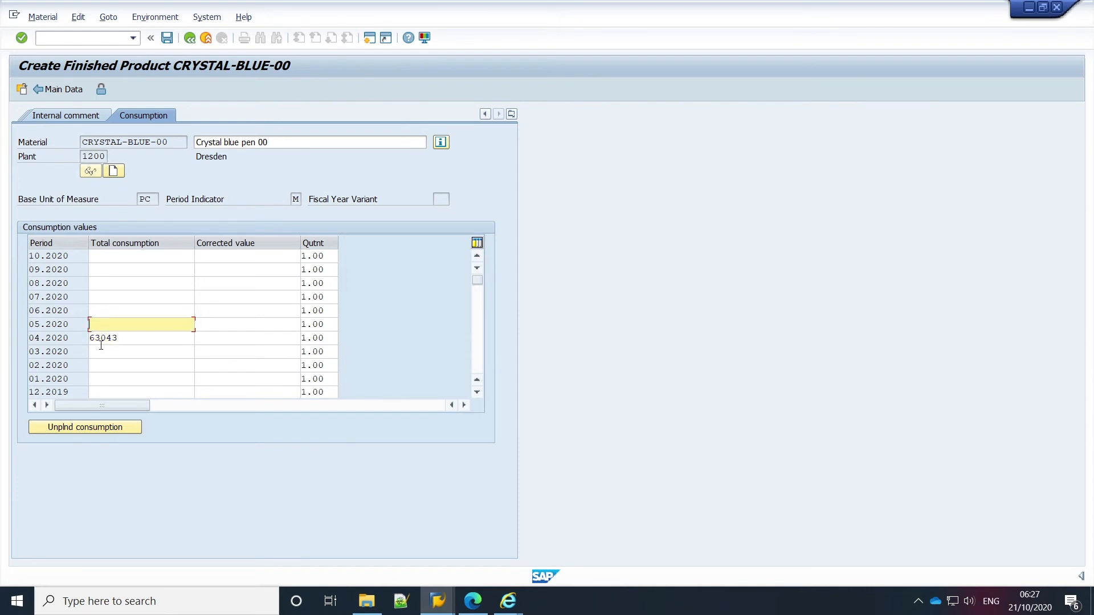
type("63702")
key("Up")
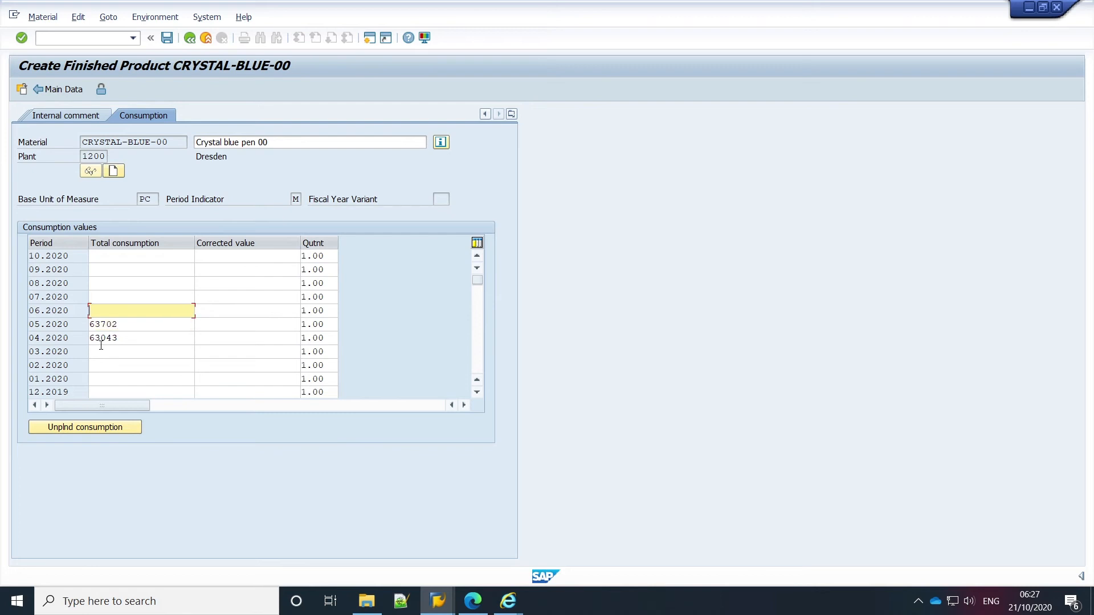
Enter total consumption of 62947 for 06.2020, 72202 for 07.2020 and 58062 for 08.2020
type("62")
type("947")
key("Up")
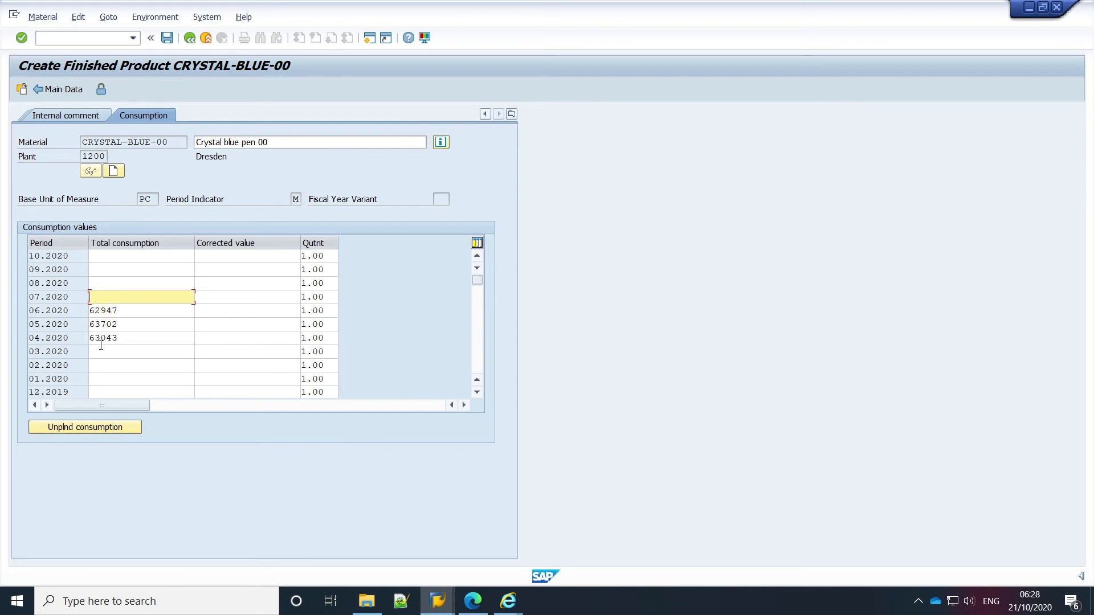
type("72202")
key("Up")
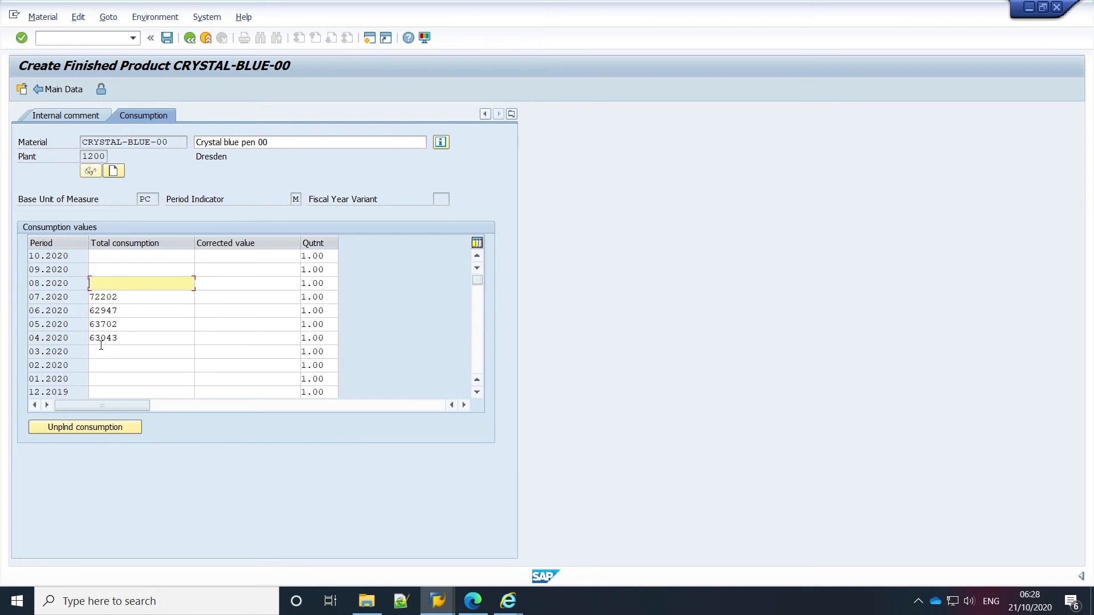
type("58062")
Return to the main data, save the blue pen material and exit the finished product transaction
left_click(64, 91)
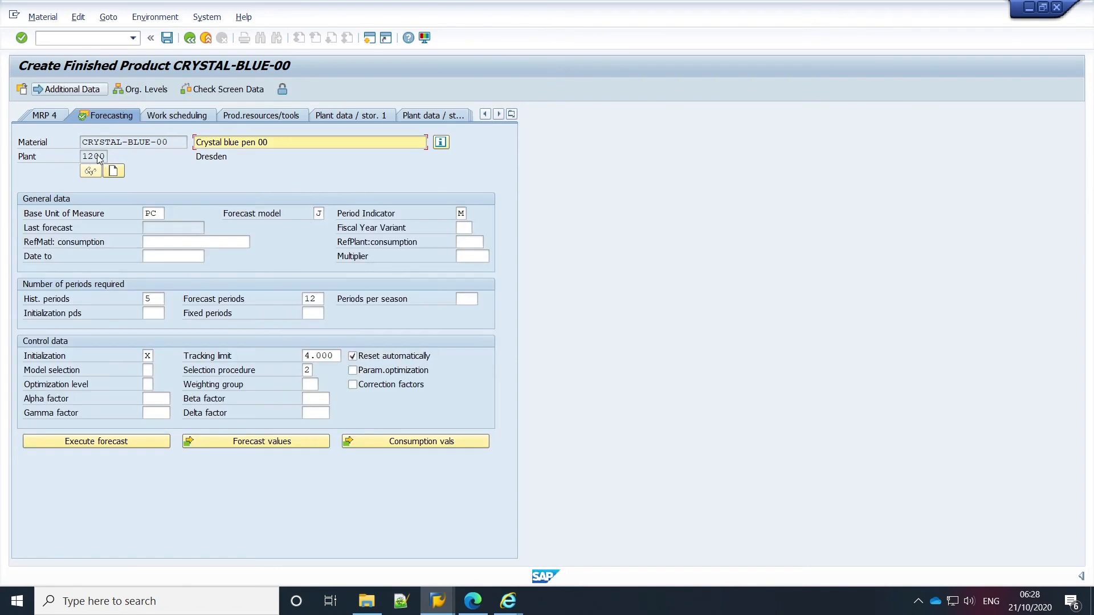
left_click(164, 40)
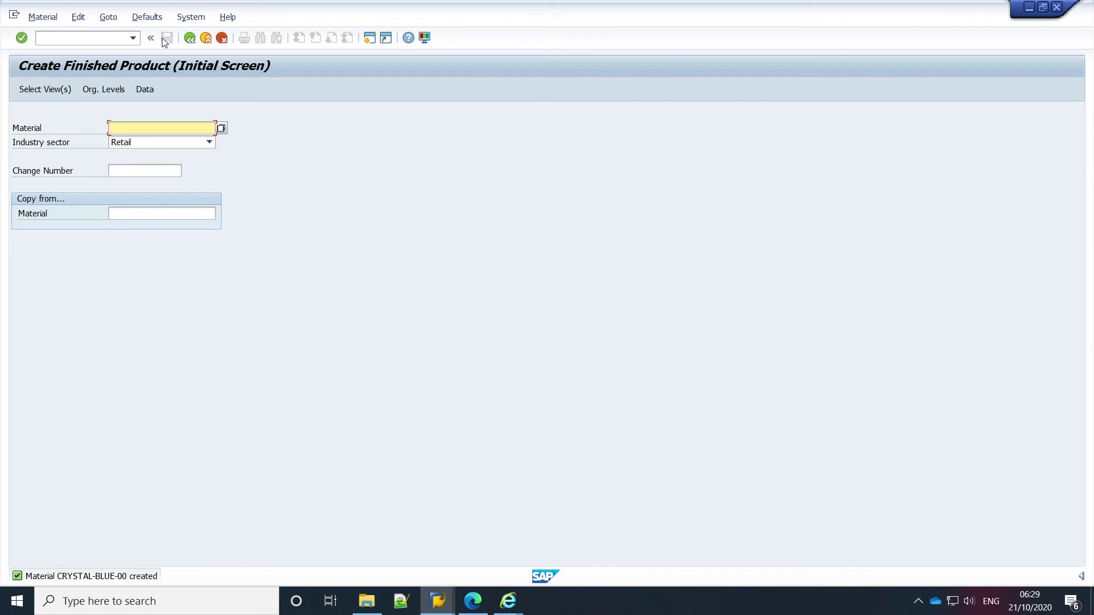
left_click(221, 37)
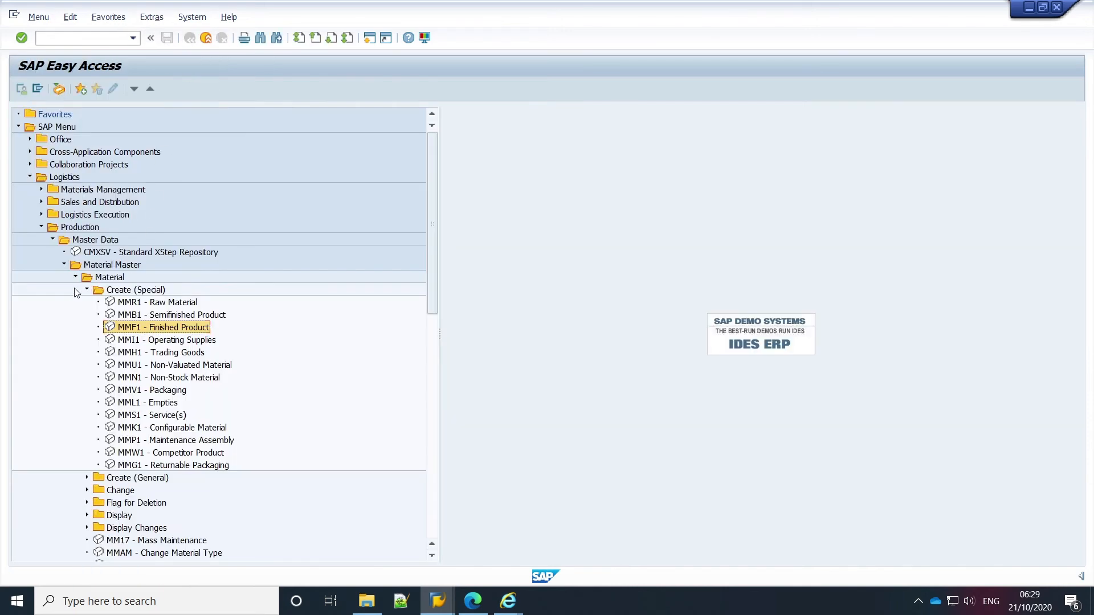
Start creating another finished product with material number CRYSTAL-BLACK-00 in the Retail industry sector
double_click(139, 329)
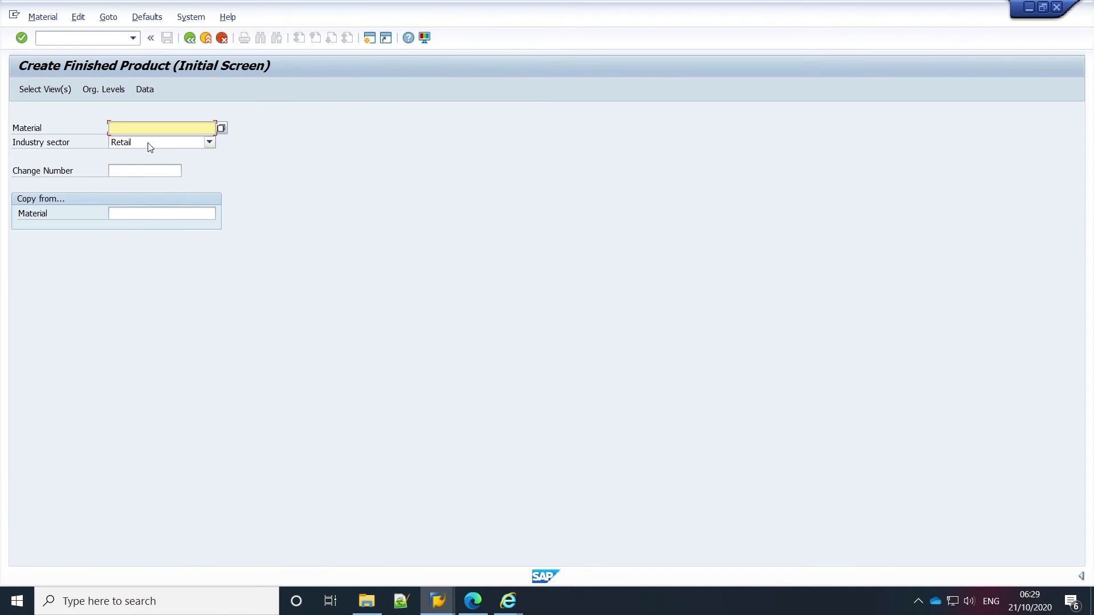
type("C")
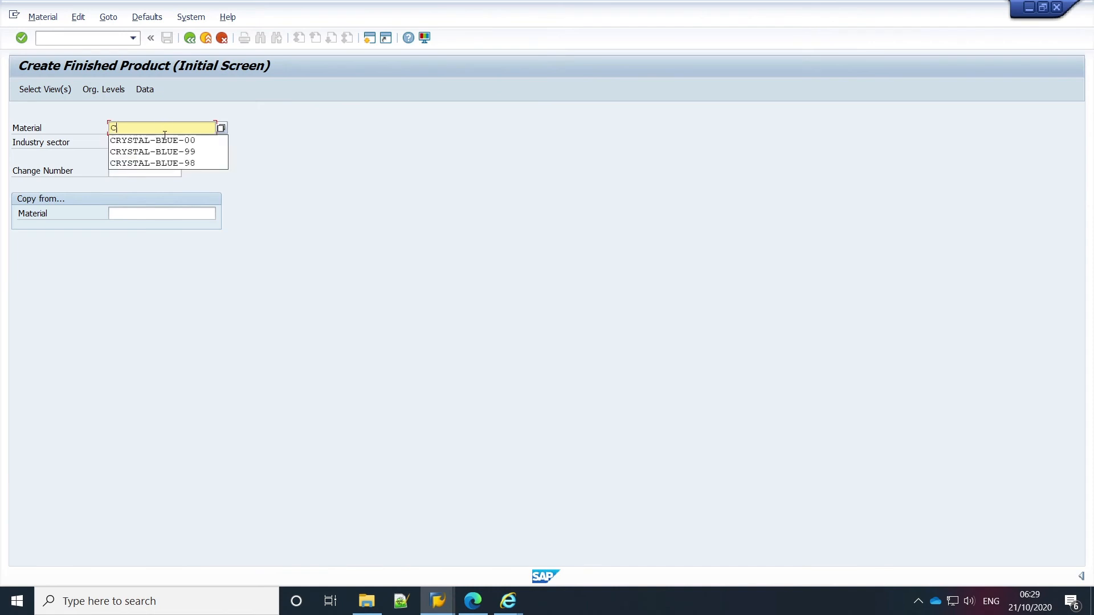
type("RYSTAL-BLAC")
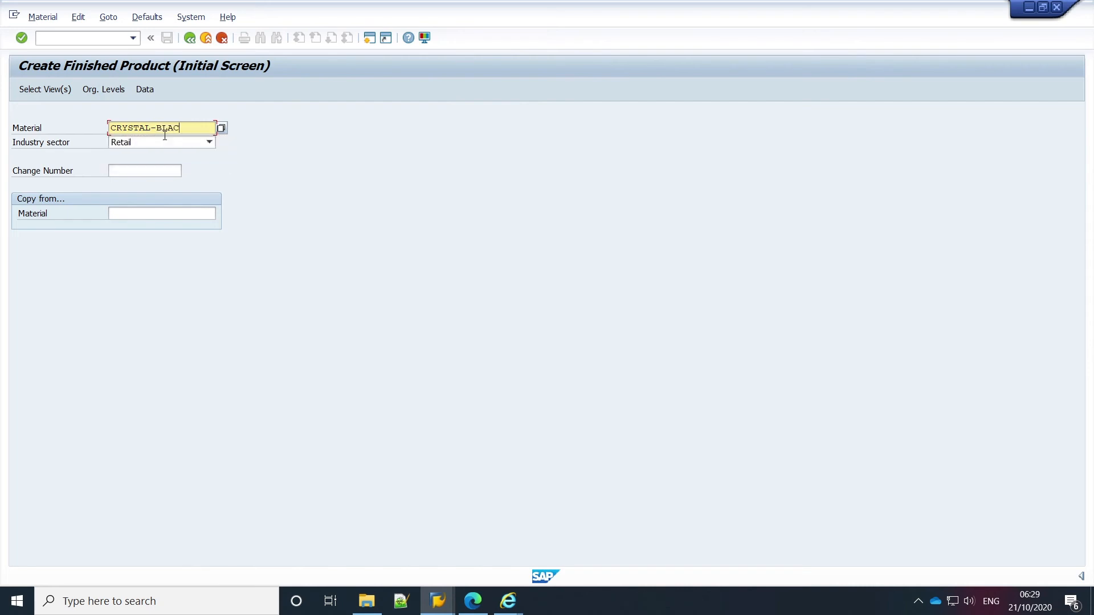
type("K-00")
key("Tab")
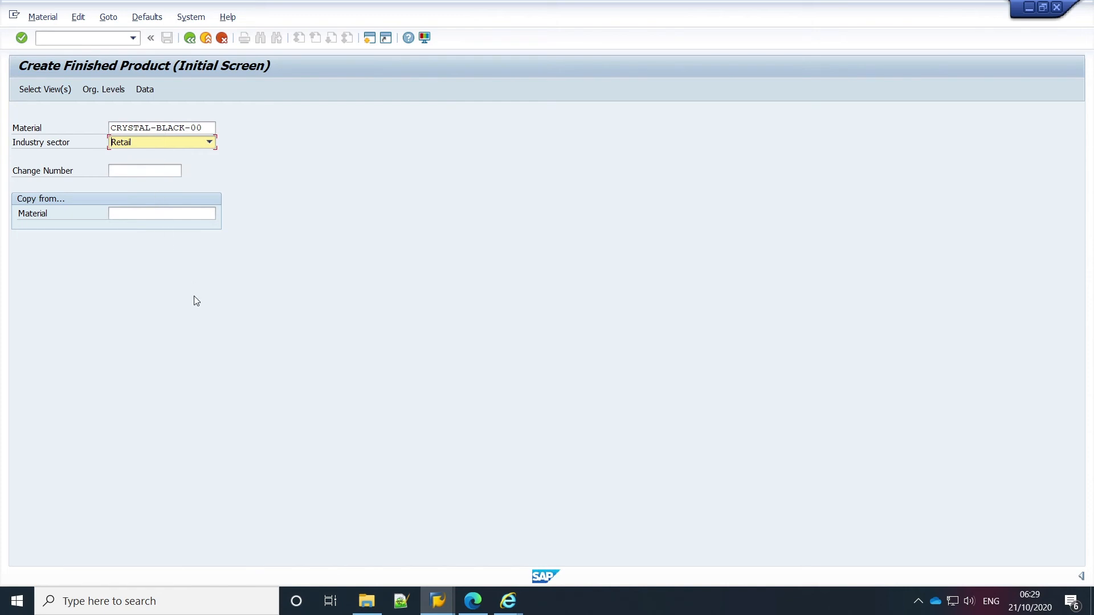
key("Return")
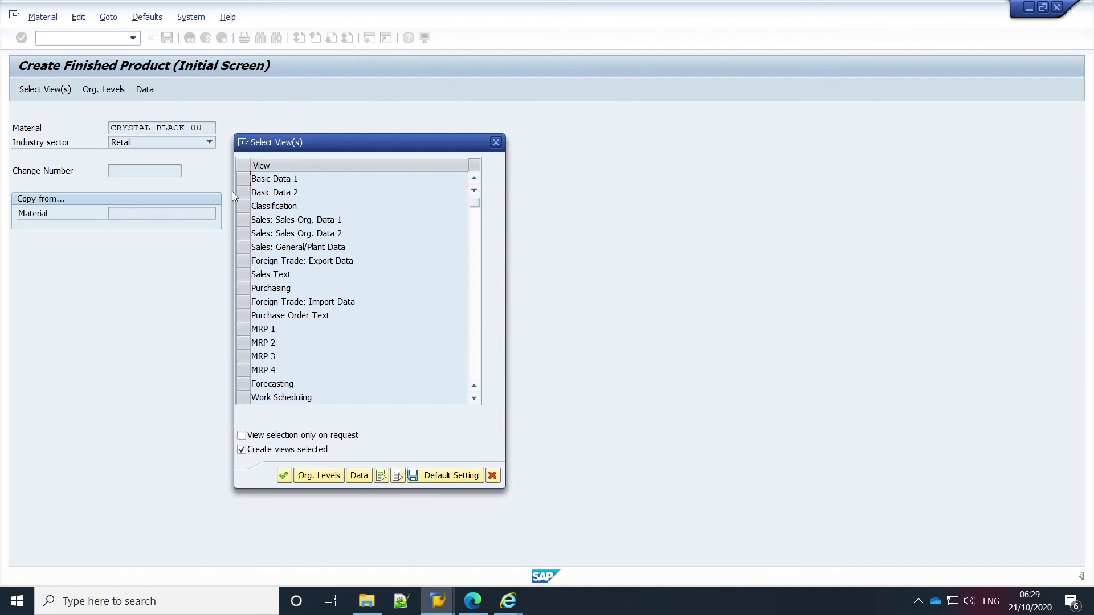
Select the Basic Data 1 and Forecasting views and assign the material to plant 1200
left_click(244, 180)
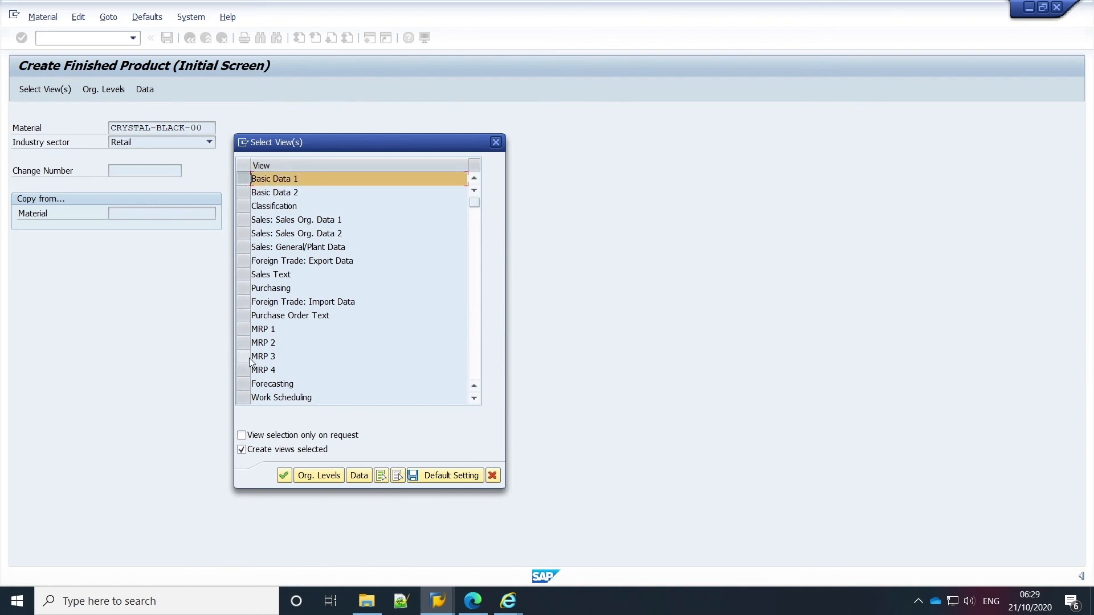
left_click(243, 381)
left_click(244, 382)
left_click(288, 480)
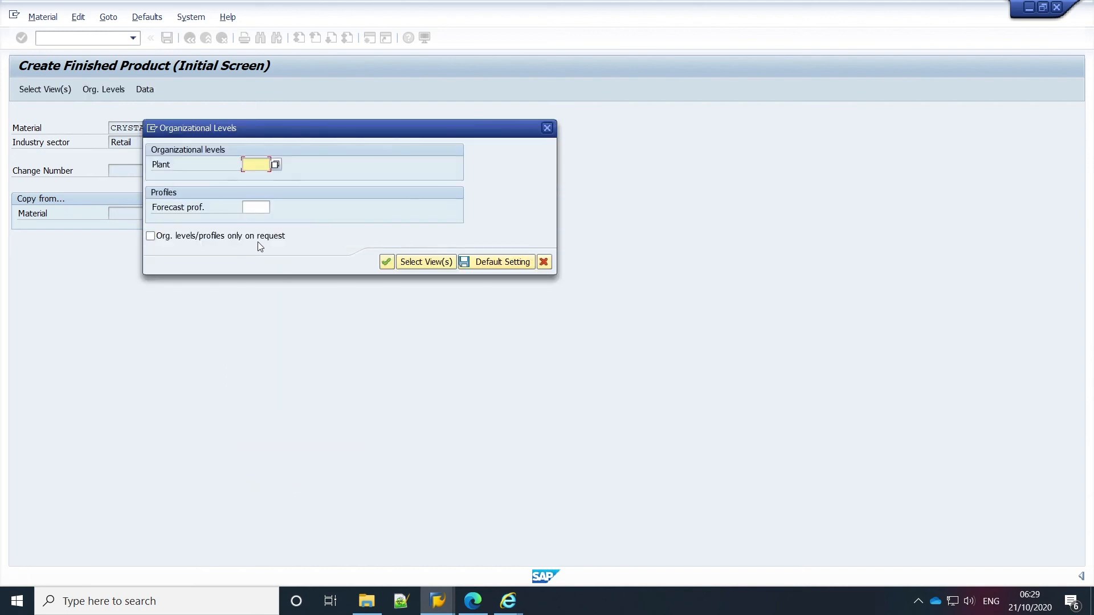
type("1200")
key("Return")
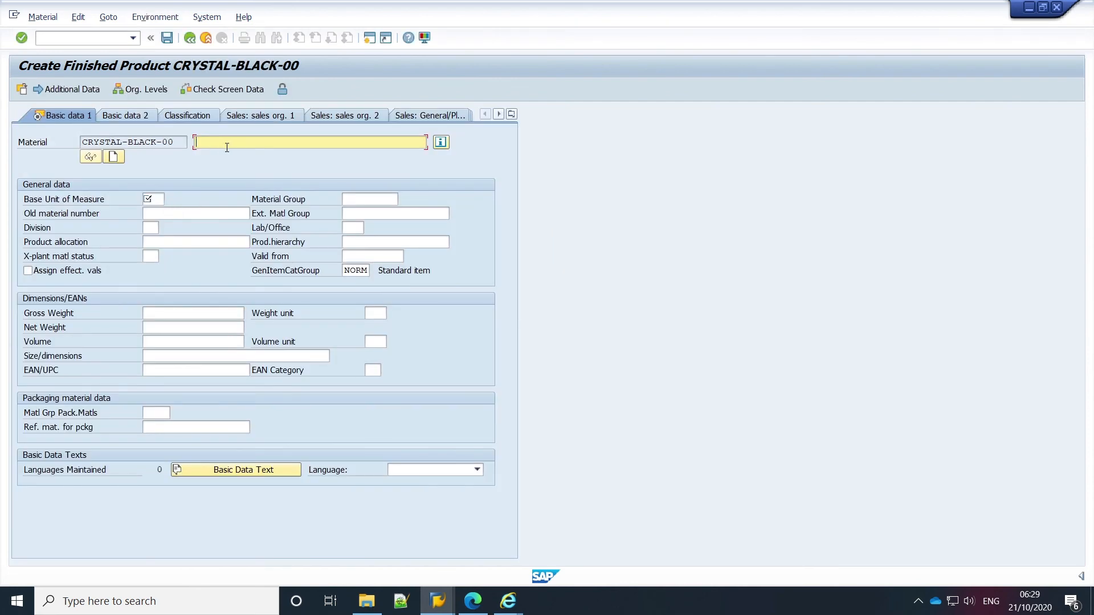
Enter the description "Crystal black pen 00" and set the base unit of measure to PC
type("Cr")
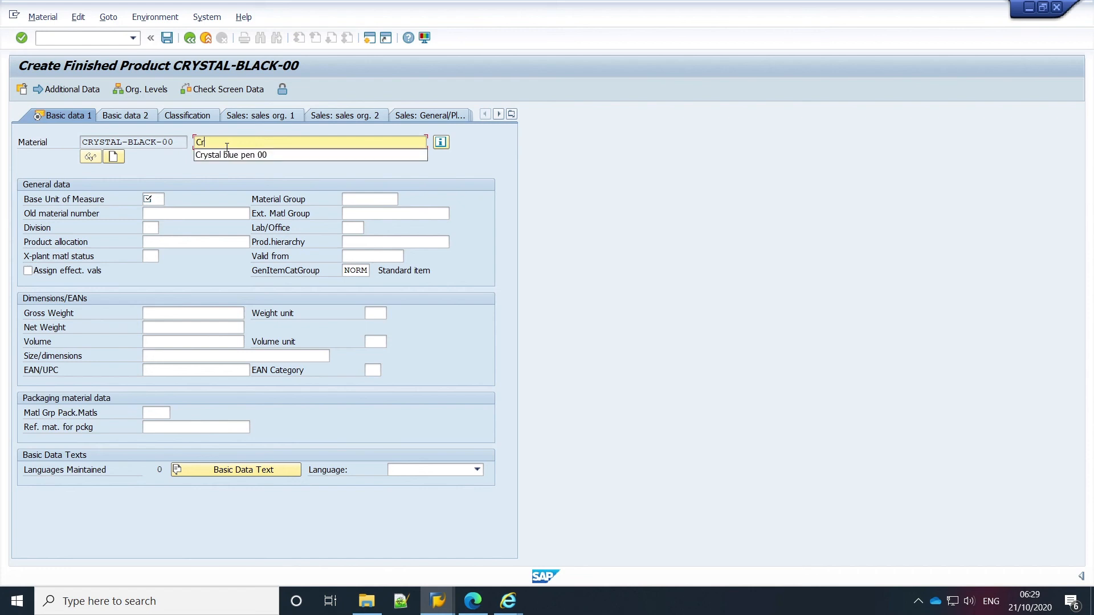
type("ystal black p")
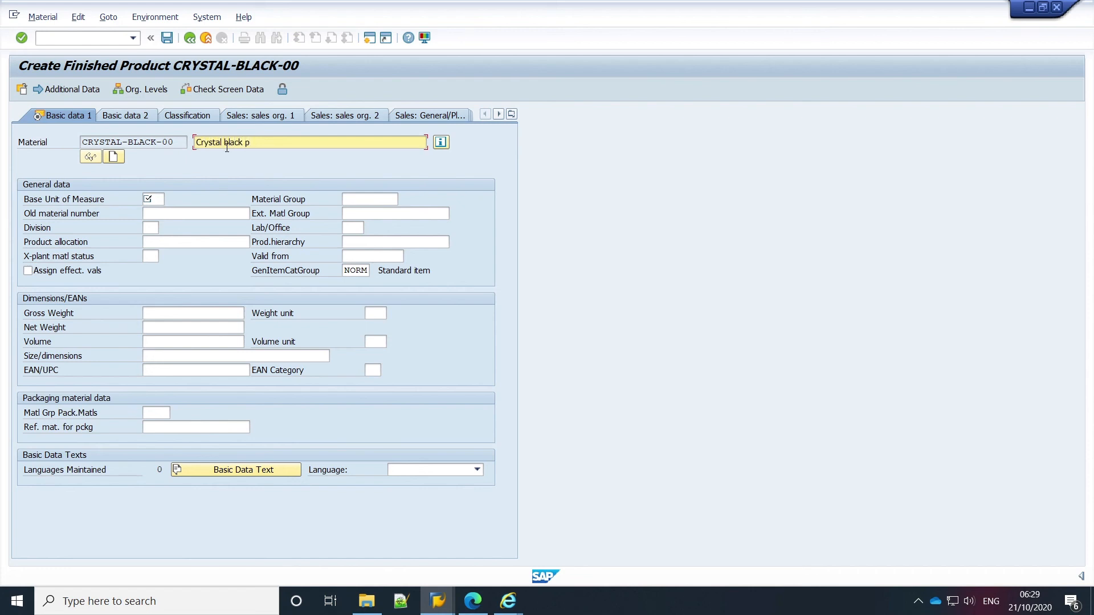
type("en 00")
left_click(156, 201)
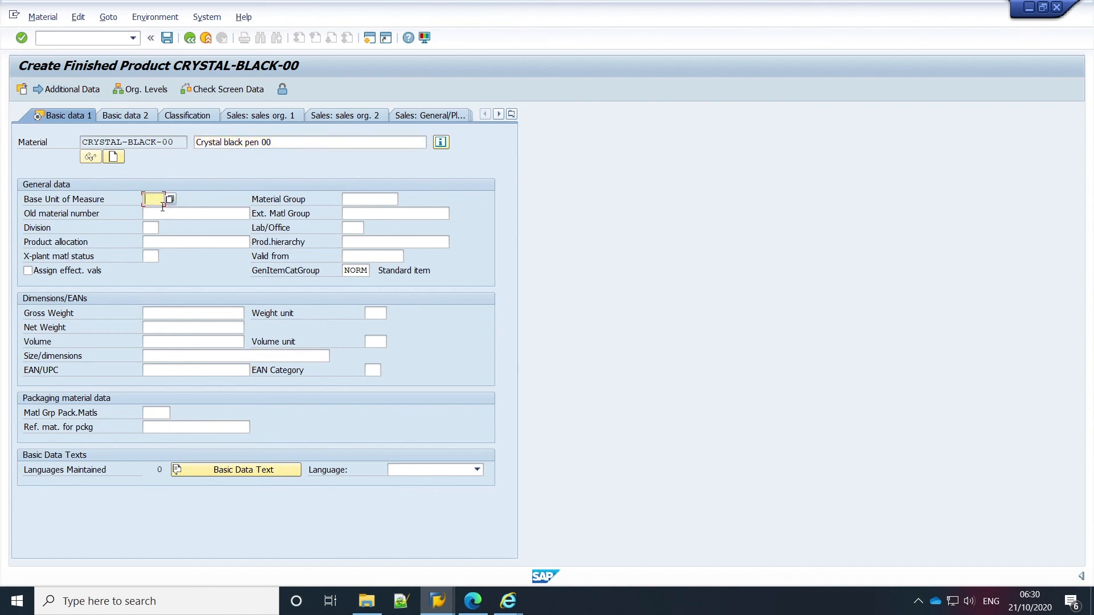
type("PC")
In the black pen's Forecasting view, set the forecast model to J and the historical periods to 5
left_click(498, 114)
left_click(499, 114)
left_click(499, 113)
left_click(498, 114)
left_click(499, 114)
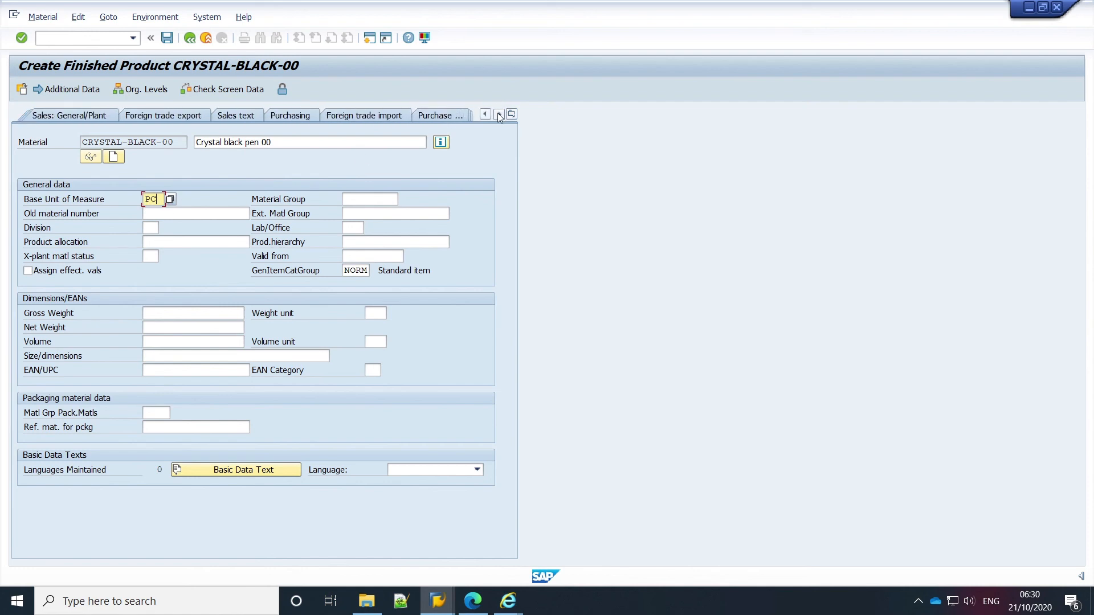
left_click(498, 115)
left_click(499, 115)
left_click(499, 115)
left_click(499, 115)
left_click(499, 115)
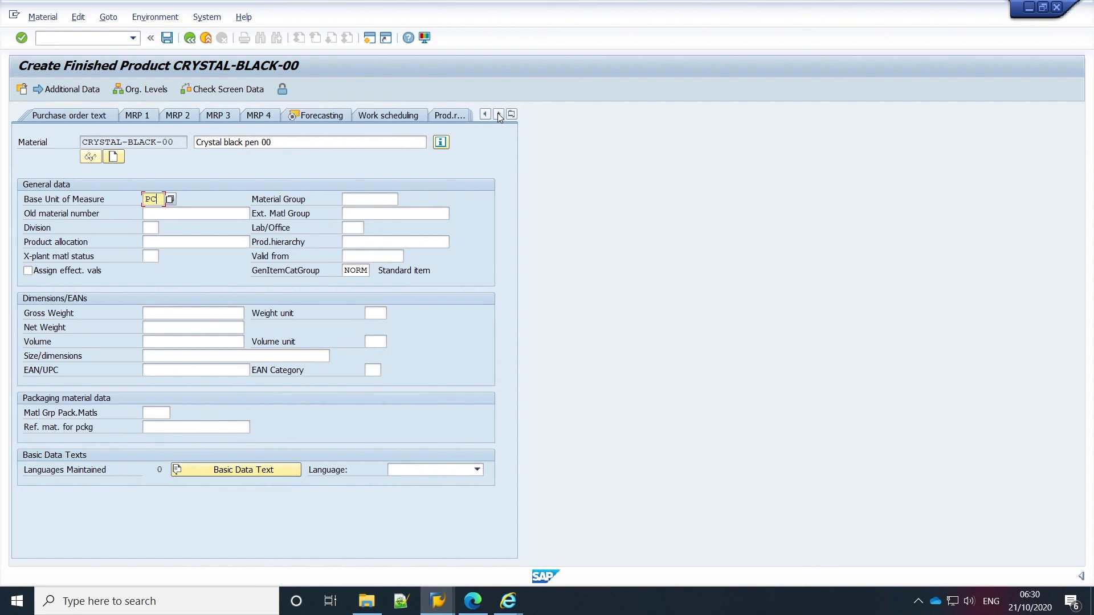
left_click(306, 115)
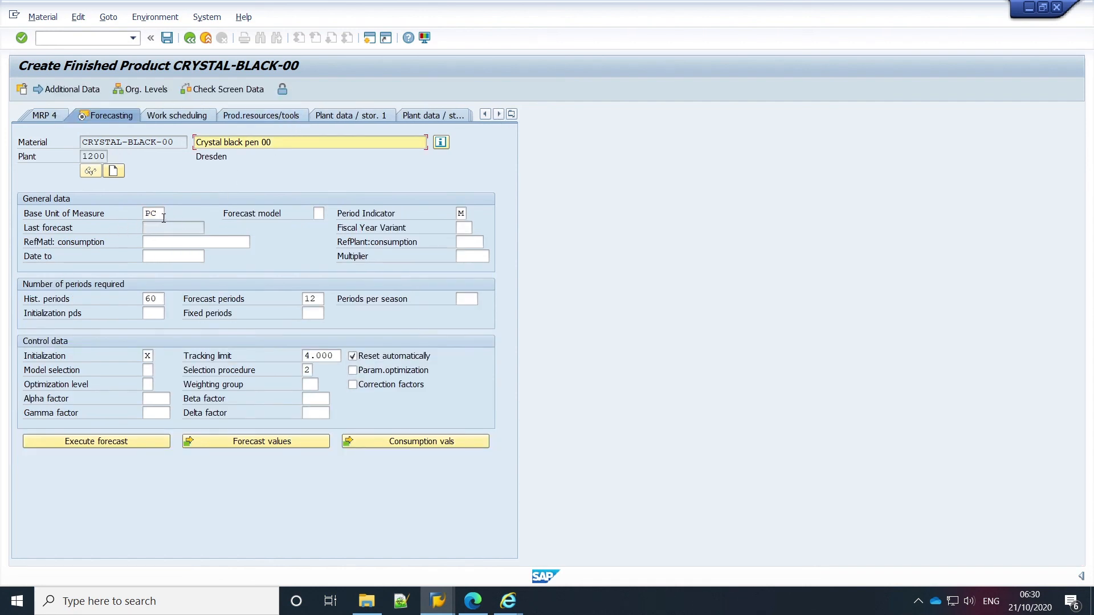
left_click(322, 216)
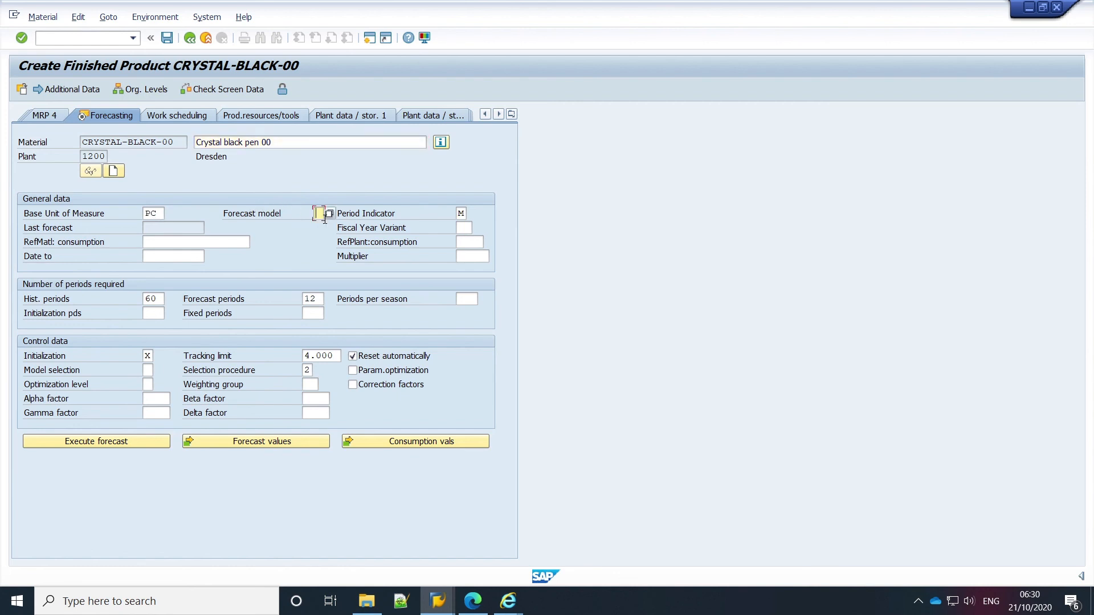
type("J")
double_click(164, 305)
type("5")
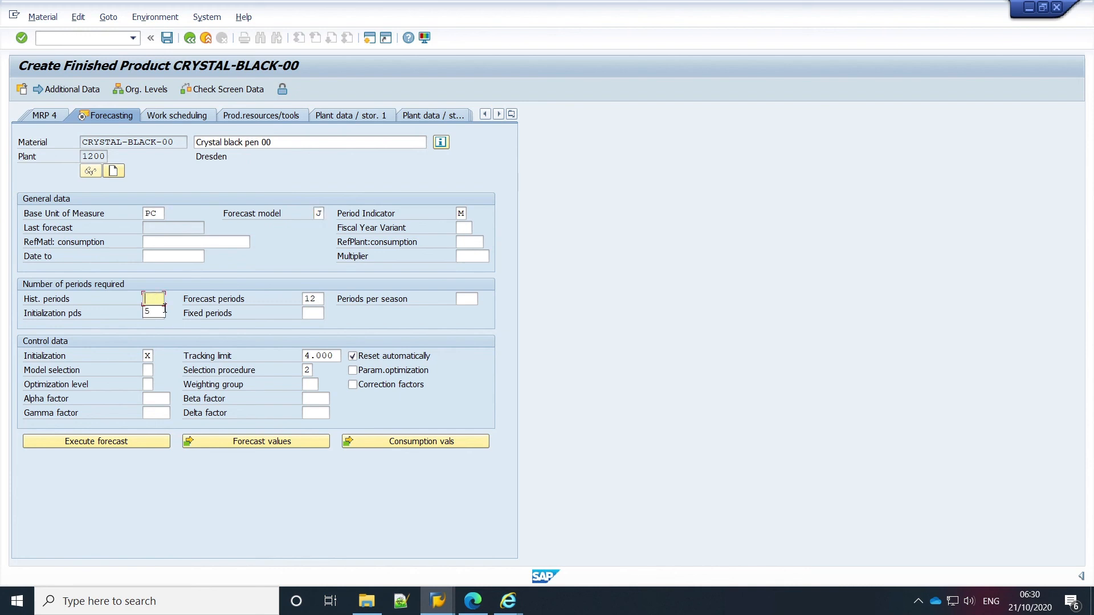
key("Tab")
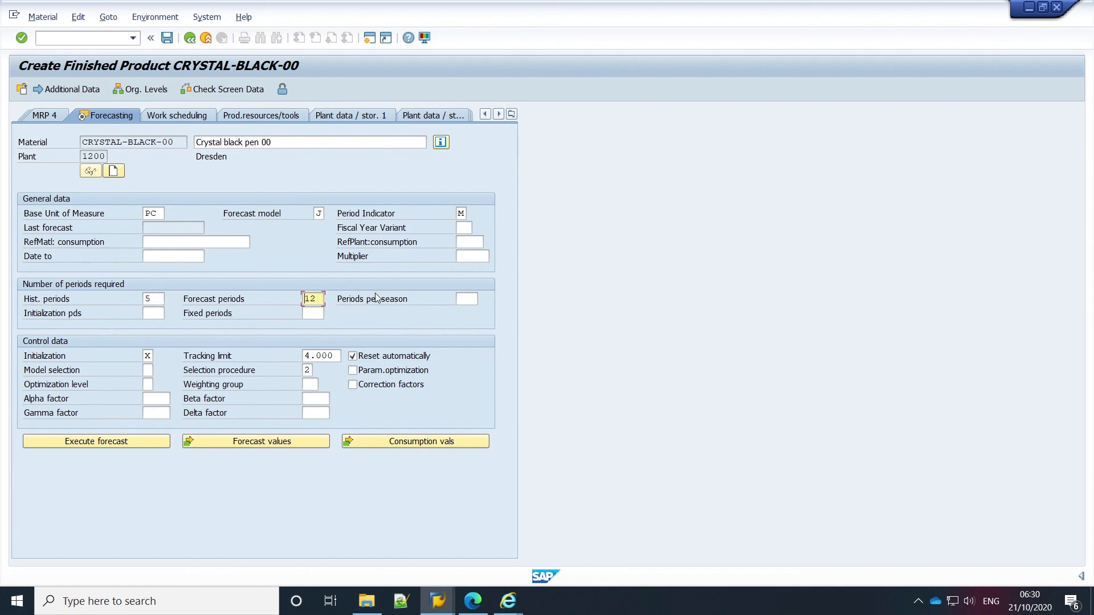
Set the number of forecast periods for the black pen to 5
left_click(322, 303)
key("BackSpace")
key("BackSpace")
type("5")
Open the black pen's consumption values and enter total consumption of 42028 for 04.2020 and 42468 for 05.2020
left_click(427, 444)
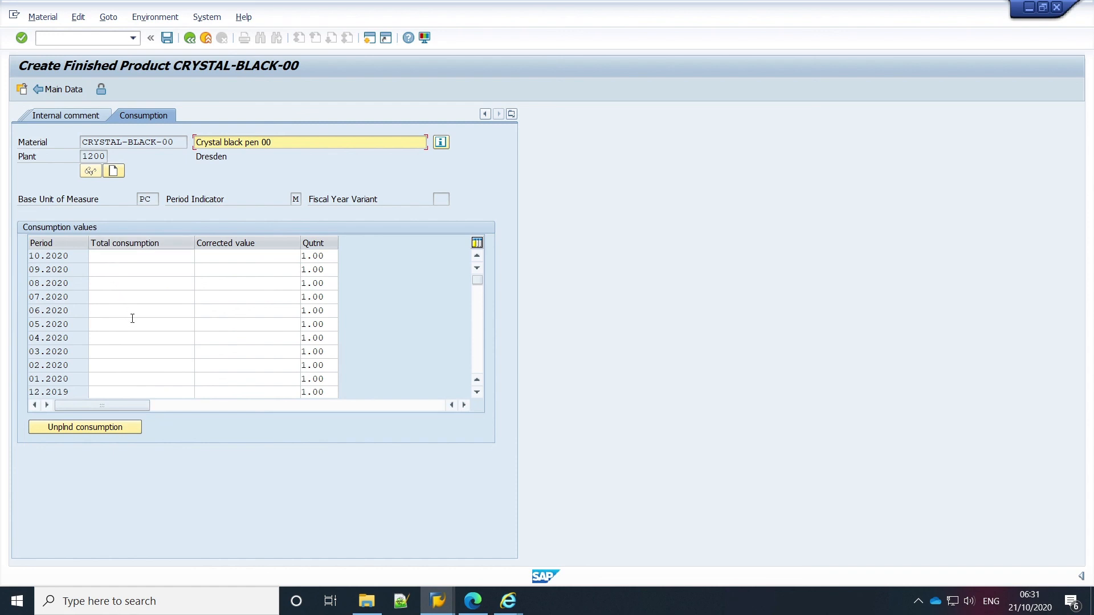
left_click(101, 342)
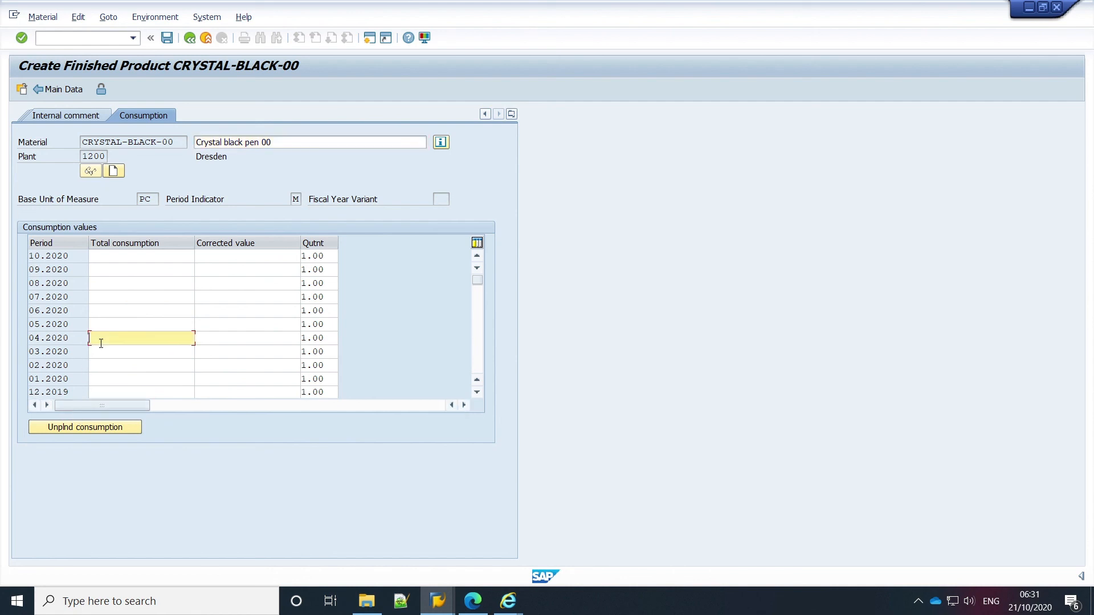
type("42028")
key("Up")
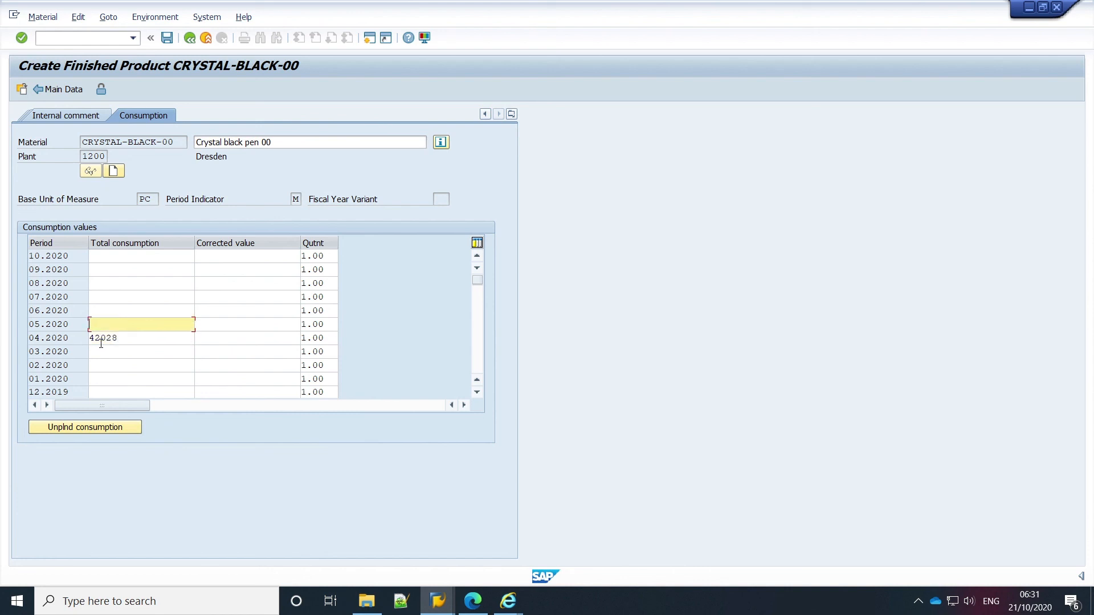
type("42468")
key("Up")
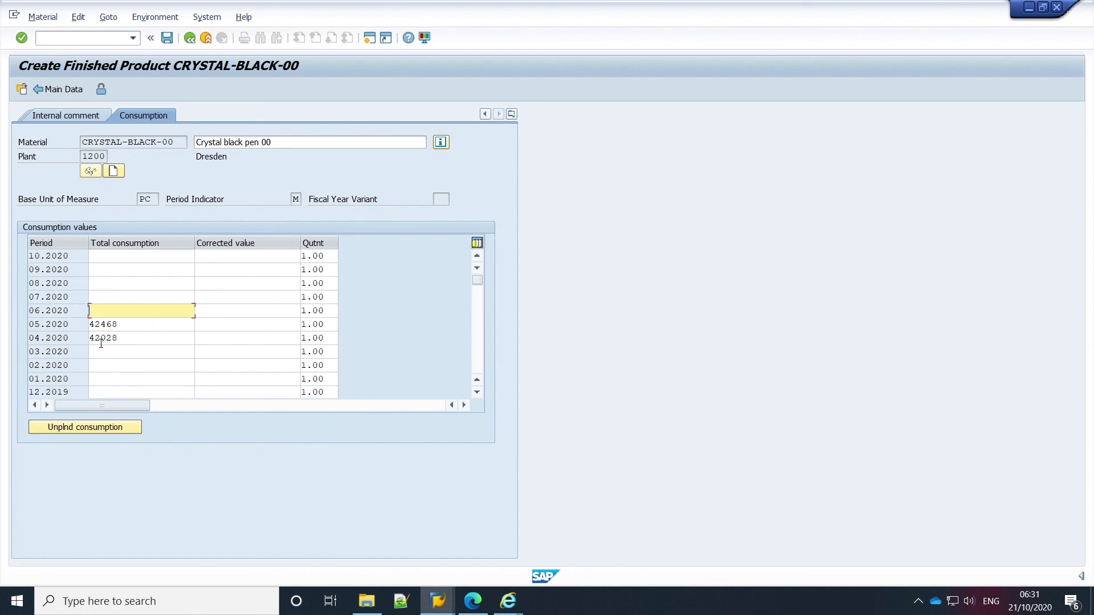
Enter total consumption of 41965 for 06.2020, 48135 for 07.2020 and 38708 for 08.2020
type("41965")
key("Up")
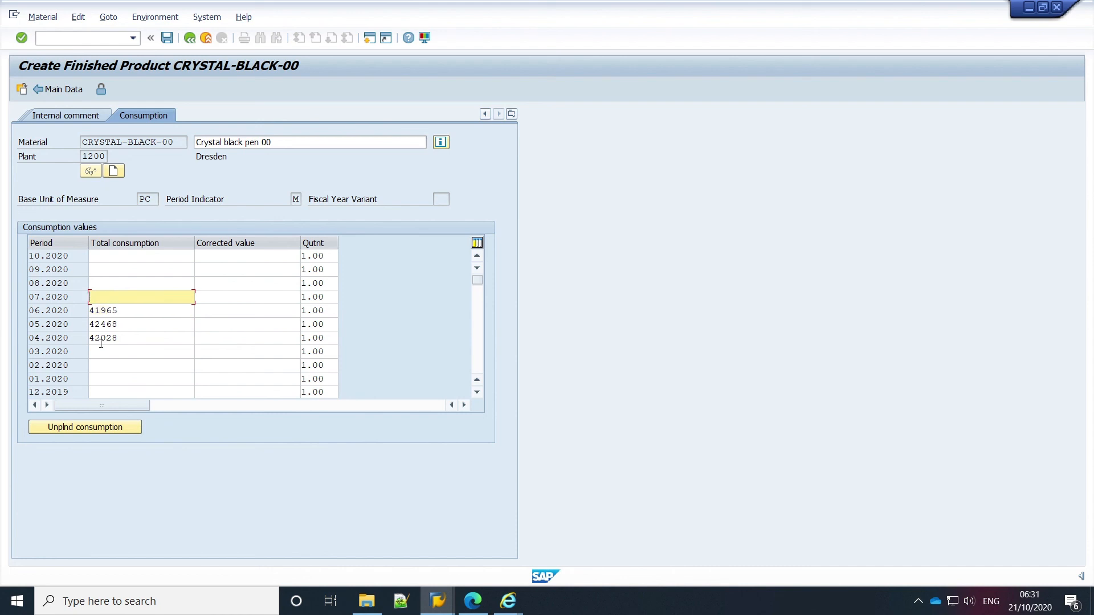
type("48135")
key("Up")
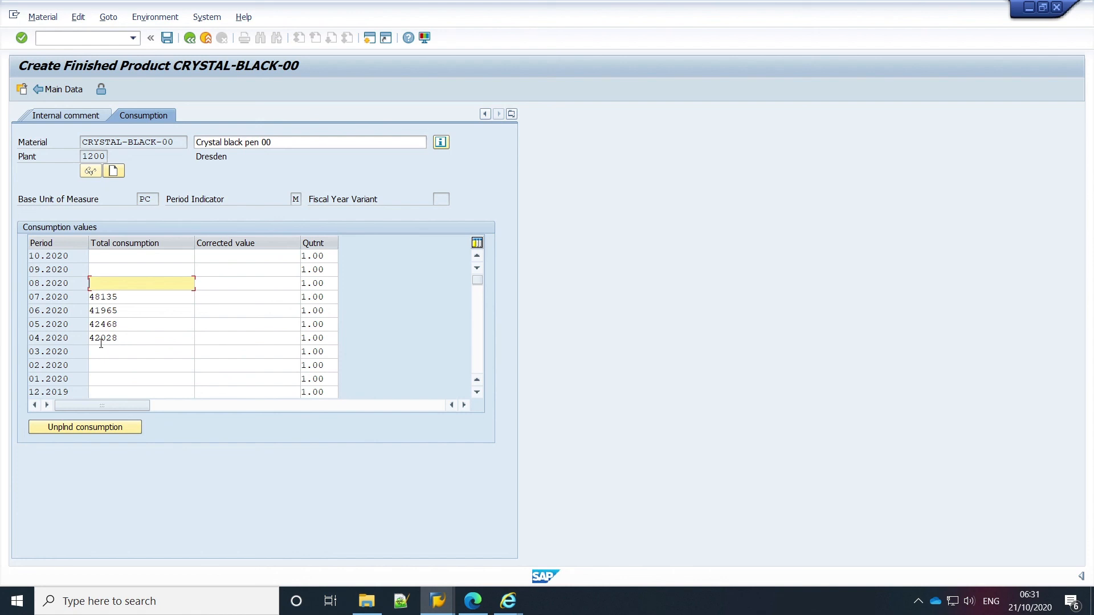
type("38708")
Return to the main data, save the black pen material and exit the finished product transaction
left_click(52, 89)
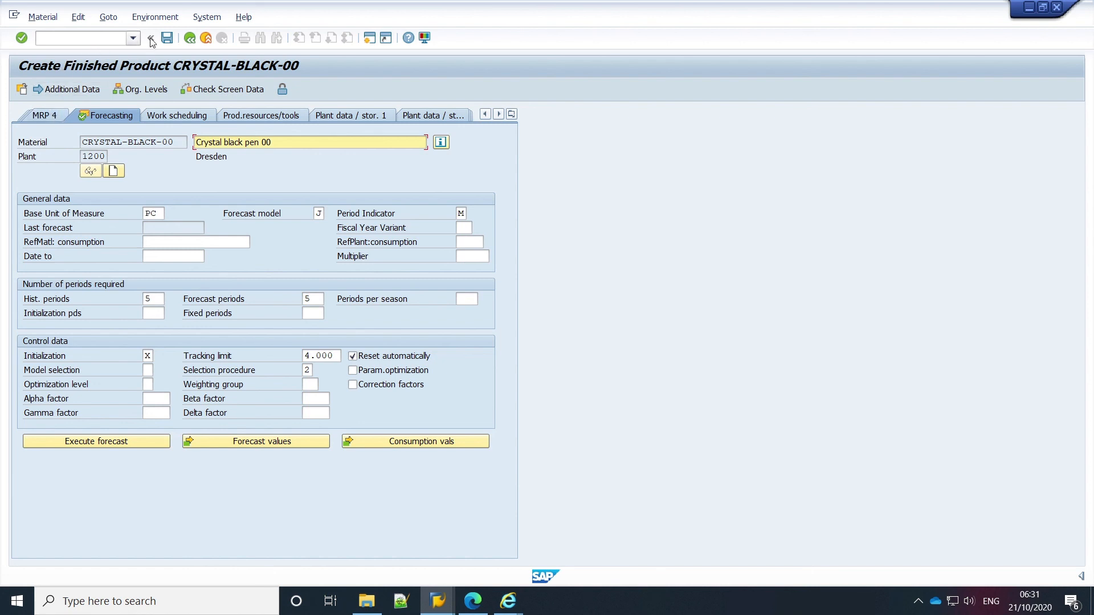
left_click(166, 43)
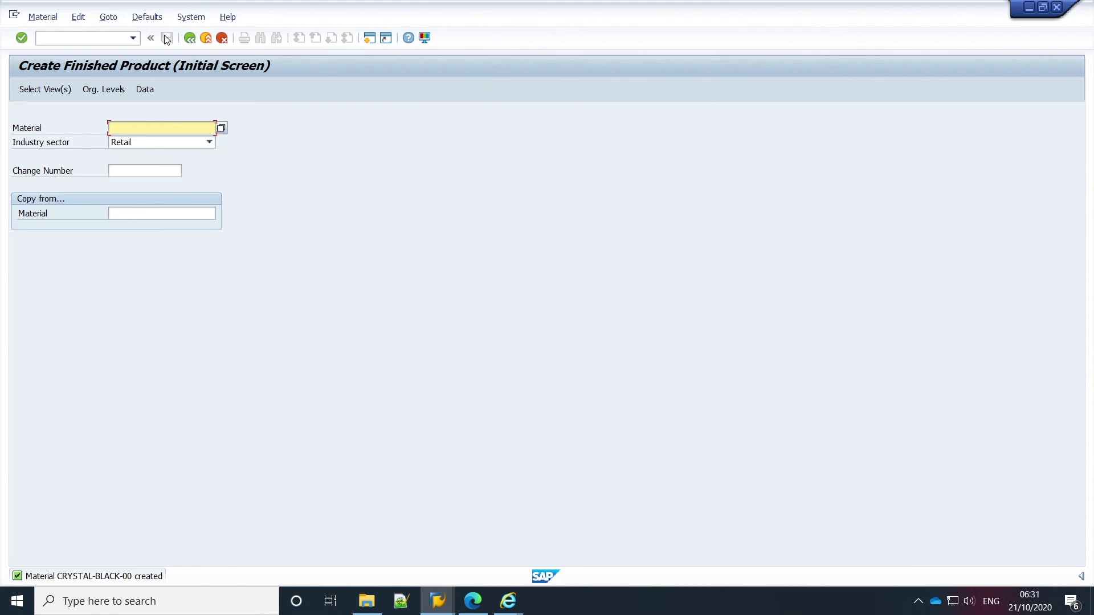
left_click(222, 38)
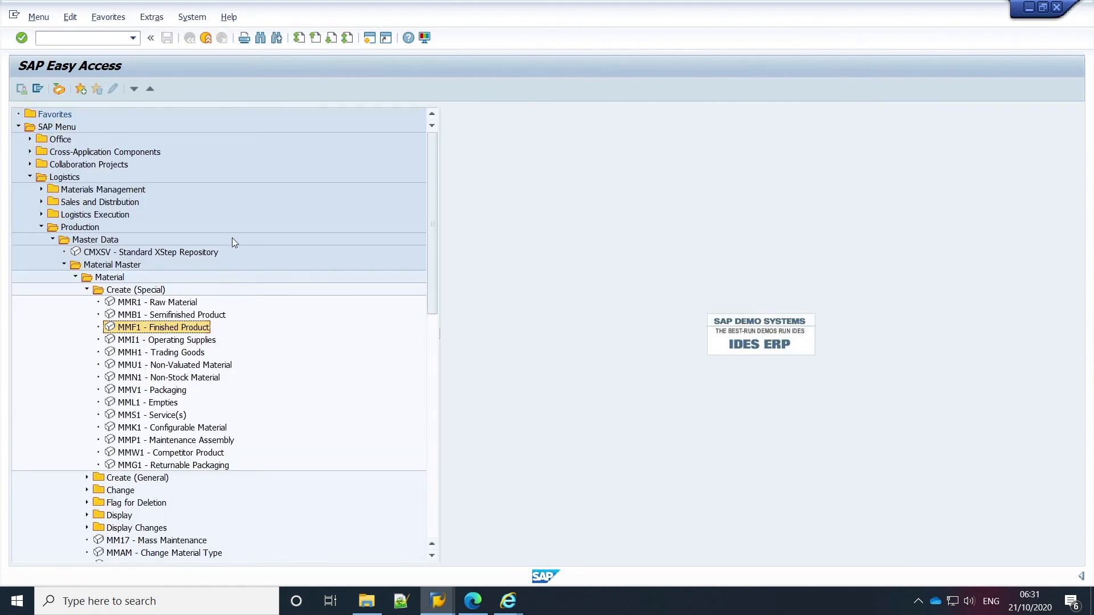